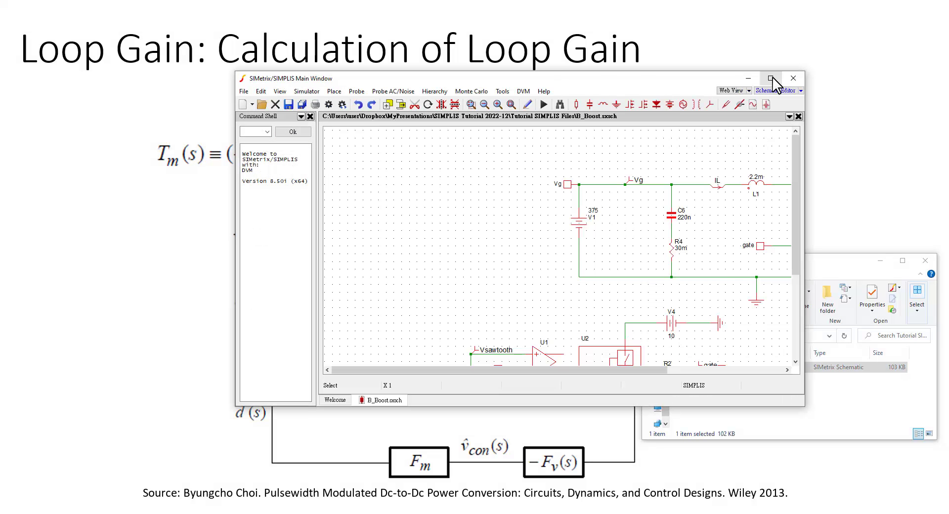
- Maximize the SIMetrix/SIMPLIS window so the full B_Boost schematic is visible
left_click(770, 78)
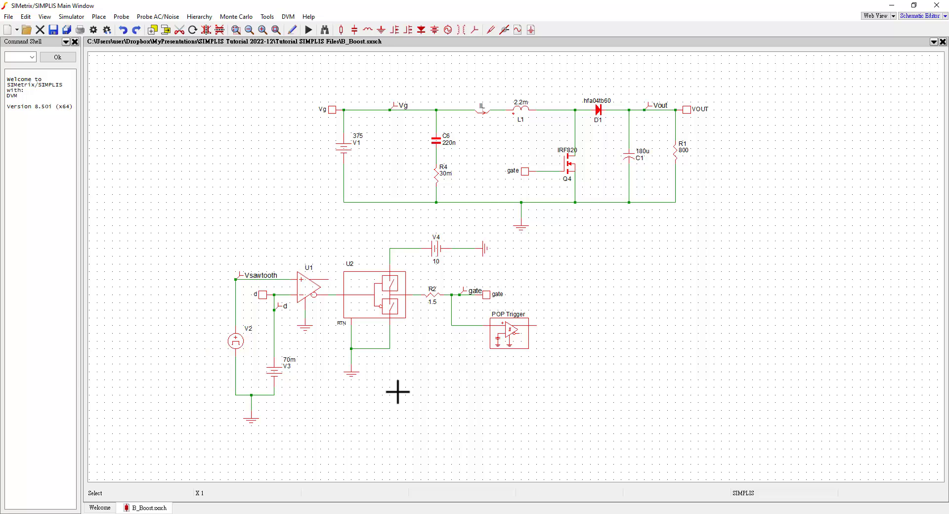
double_click(237, 340)
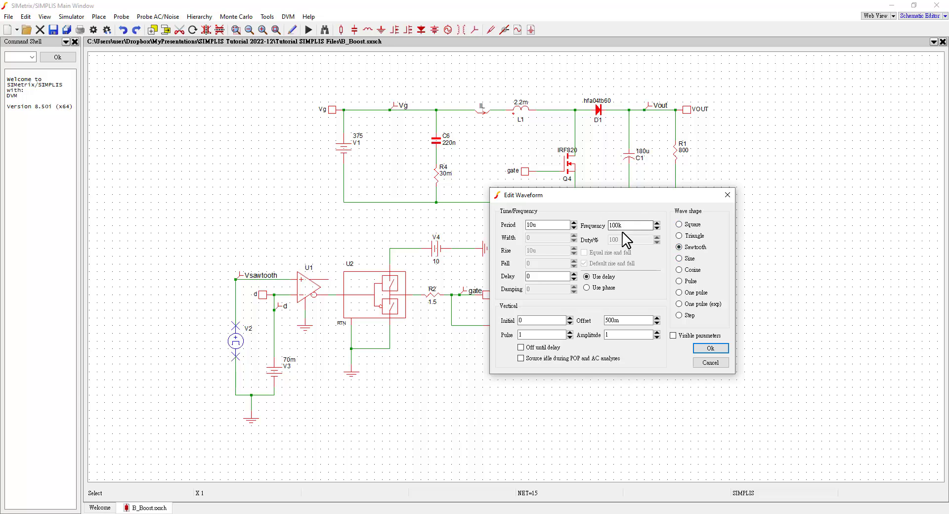
left_click(711, 349)
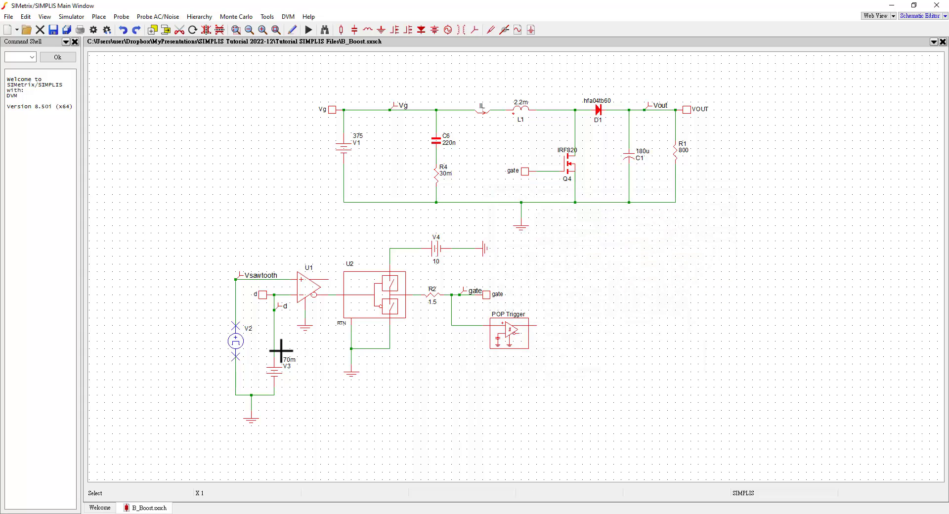
double_click(271, 374)
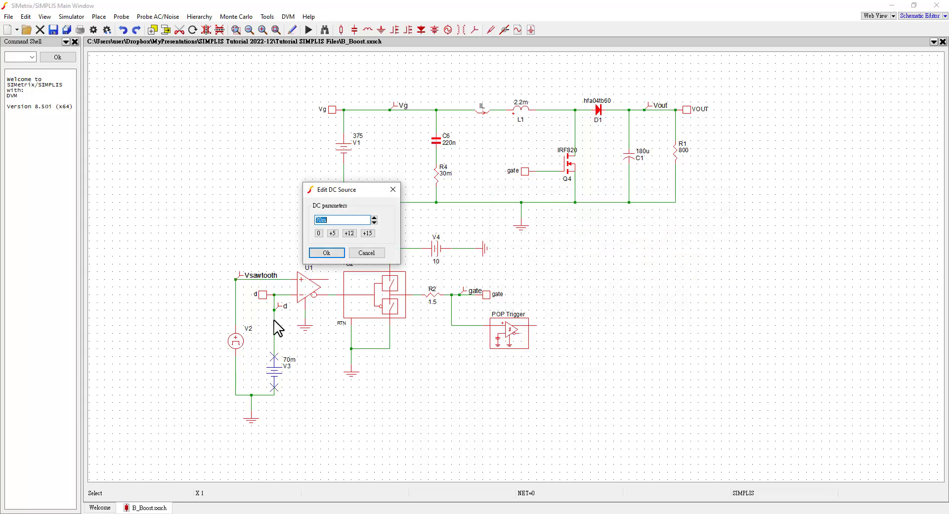
left_click(326, 253)
double_click(236, 339)
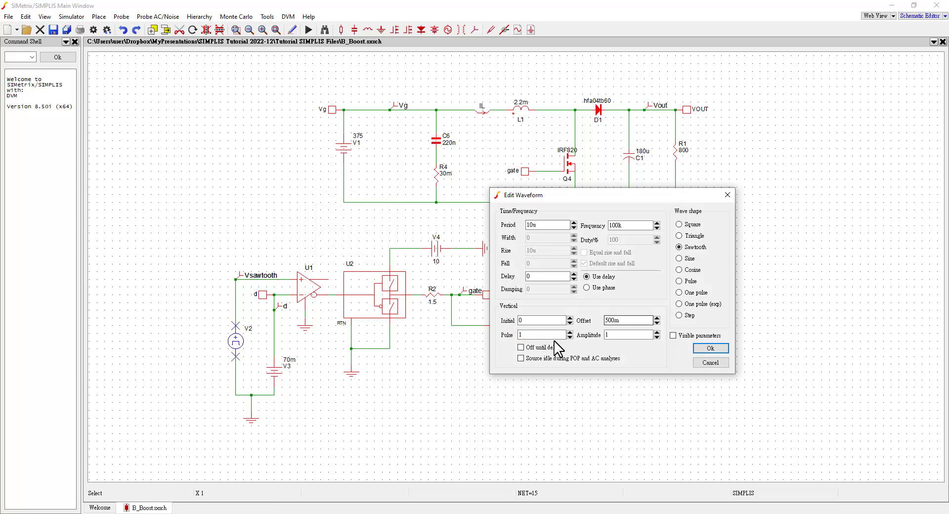
left_click(710, 349)
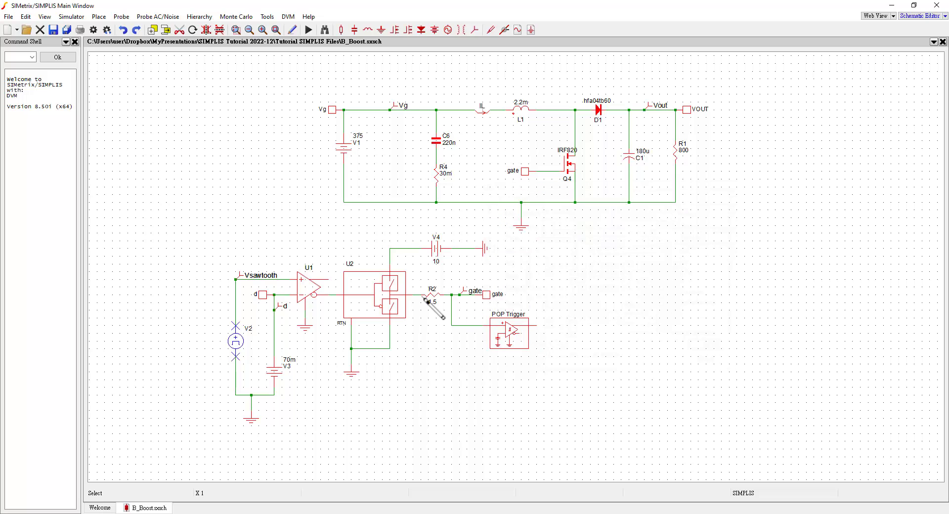
double_click(360, 300)
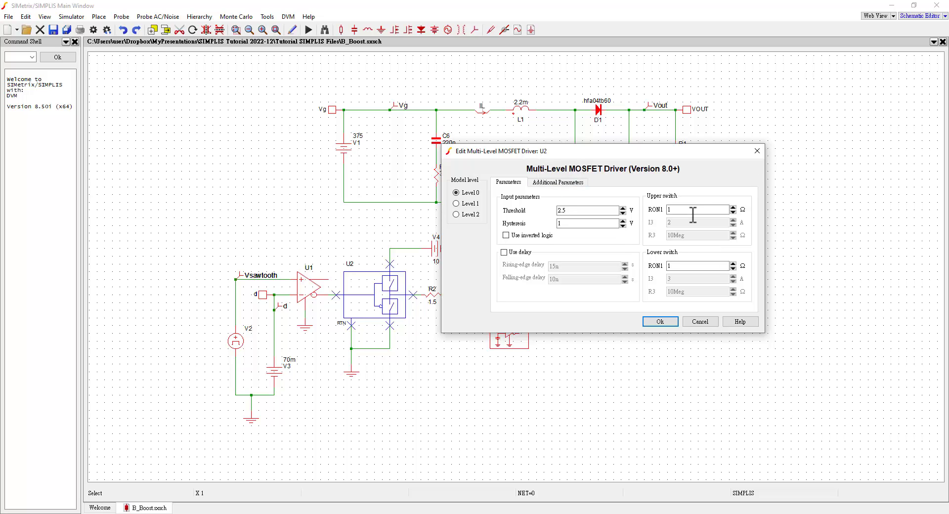
left_click(757, 150)
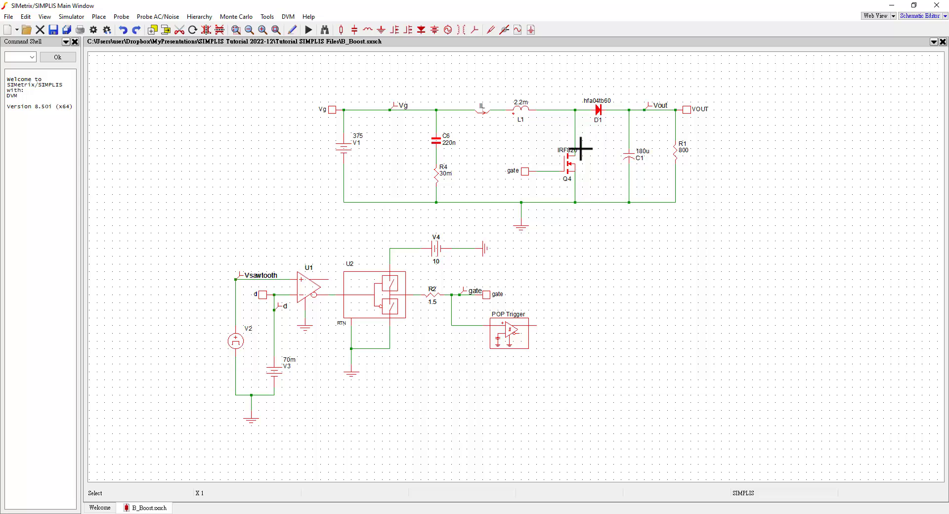
double_click(501, 337)
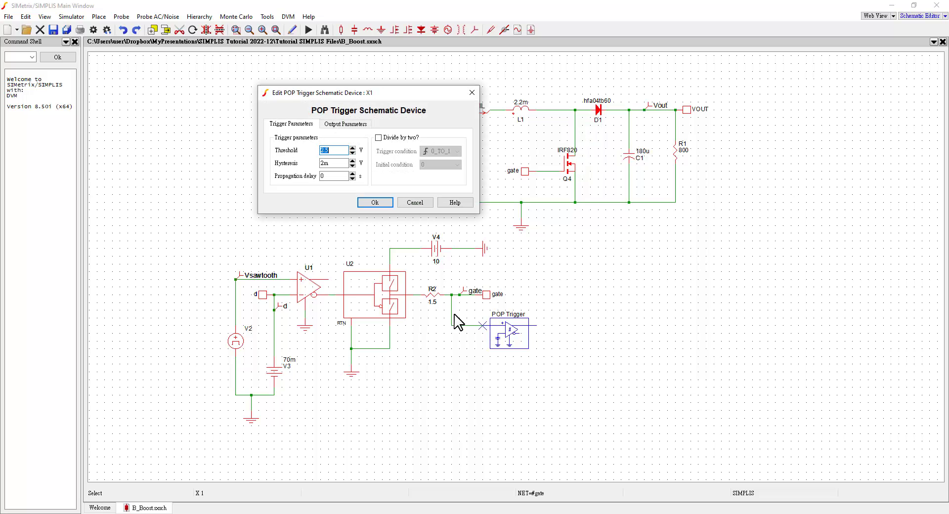
left_click(472, 93)
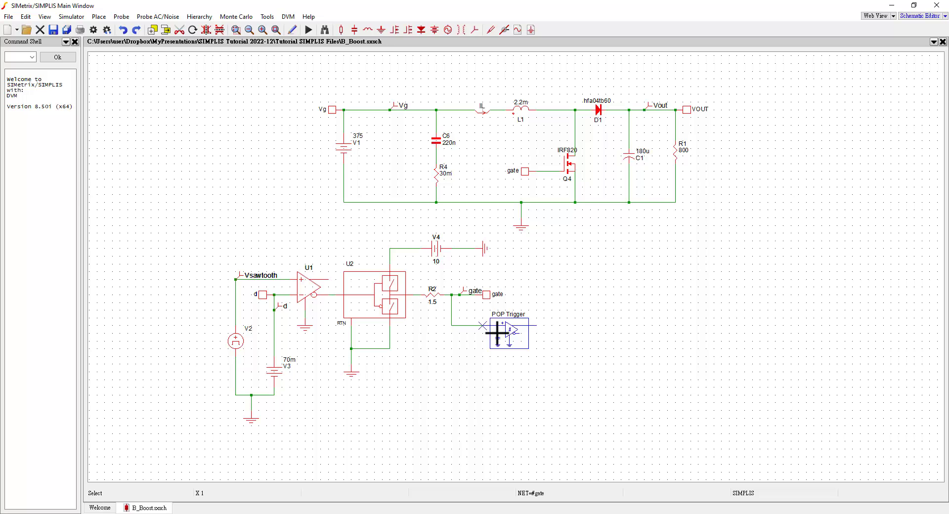
- Deselect the schematic and open Choose SIMPLIS Analysis with Transient at 10m stop time
left_click(559, 282)
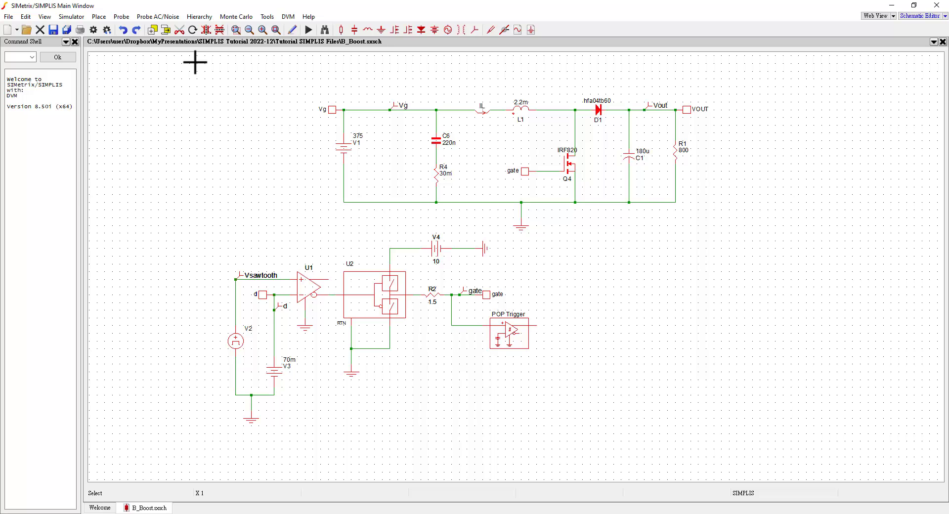
left_click(83, 18)
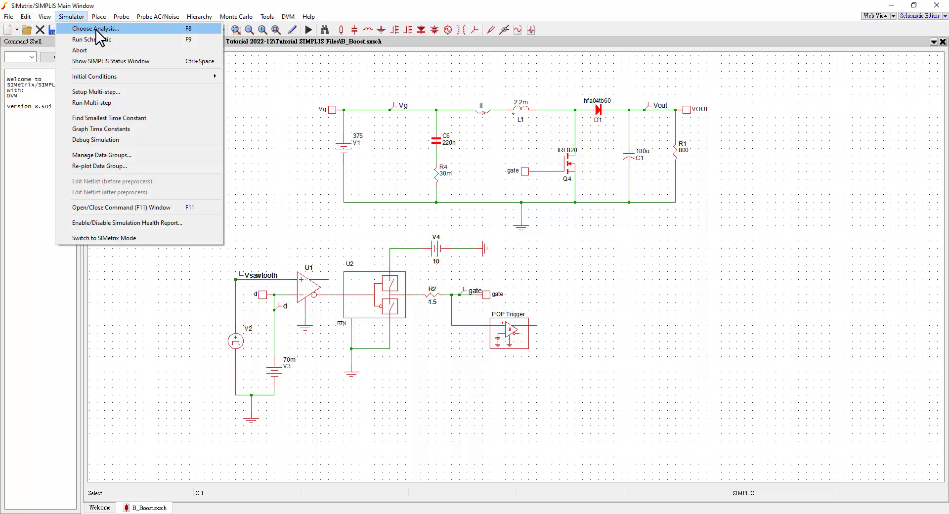
left_click(96, 30)
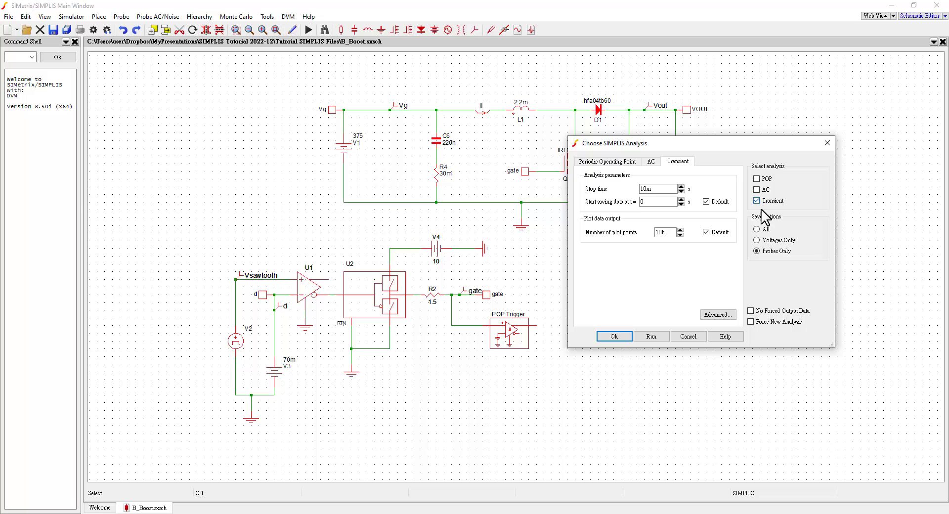
left_click(650, 338)
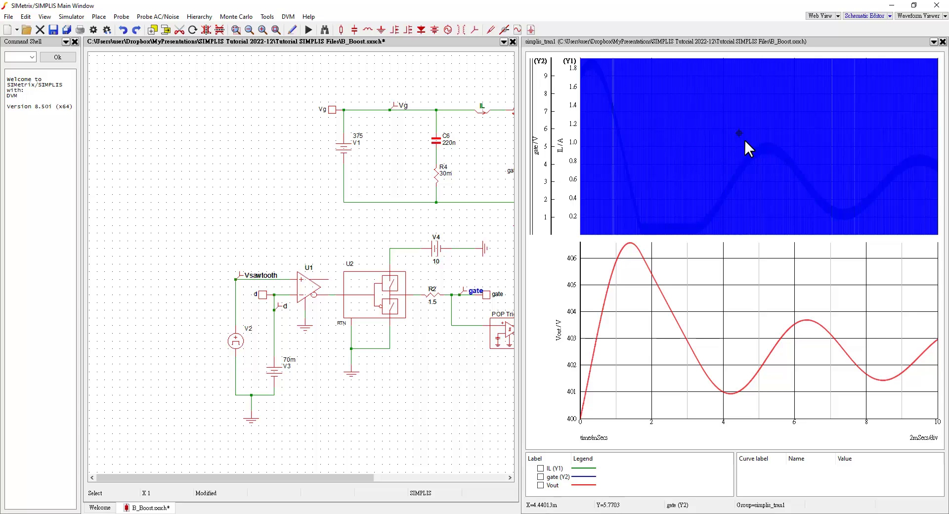
left_click(650, 216)
left_click_drag(646, 212, 647, 96)
left_click_drag(661, 203, 674, 260)
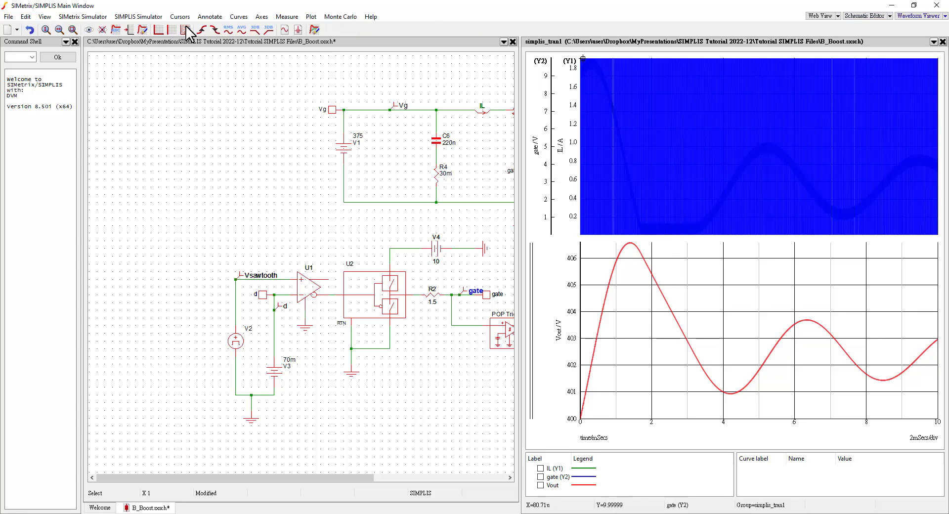
- Stack gate, IL and Vout into separate graphs and zoom into about 5.455–5.535 ms
left_click(236, 17)
left_click(255, 129)
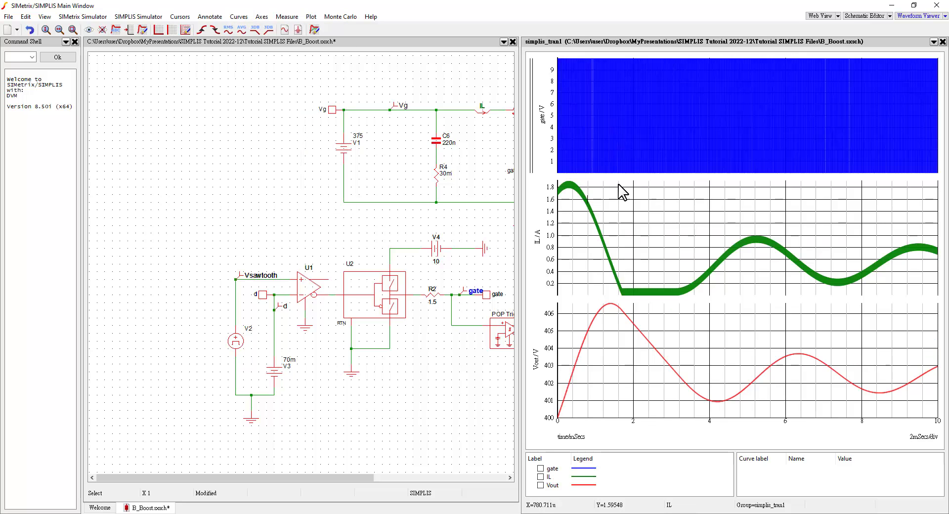
left_click_drag(765, 237, 690, 172)
left_click_drag(771, 55, 759, 178)
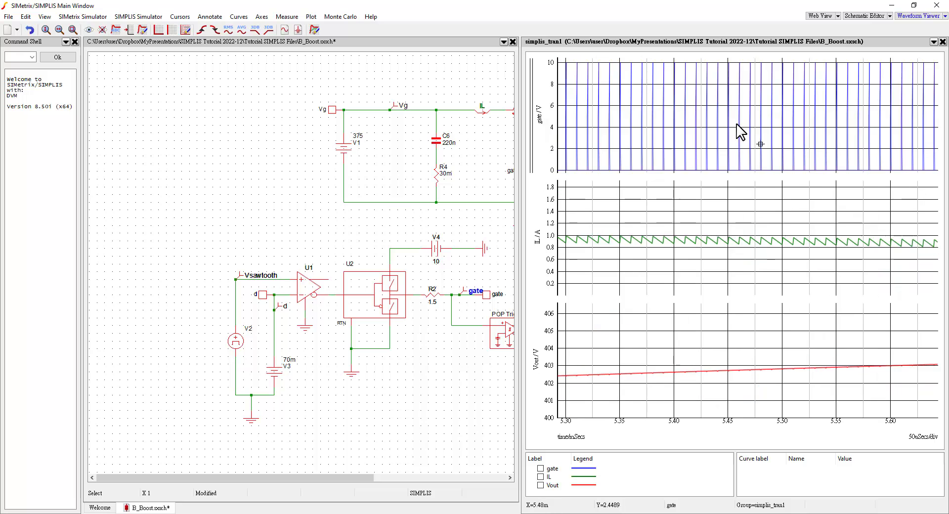
left_click_drag(732, 55, 820, 176)
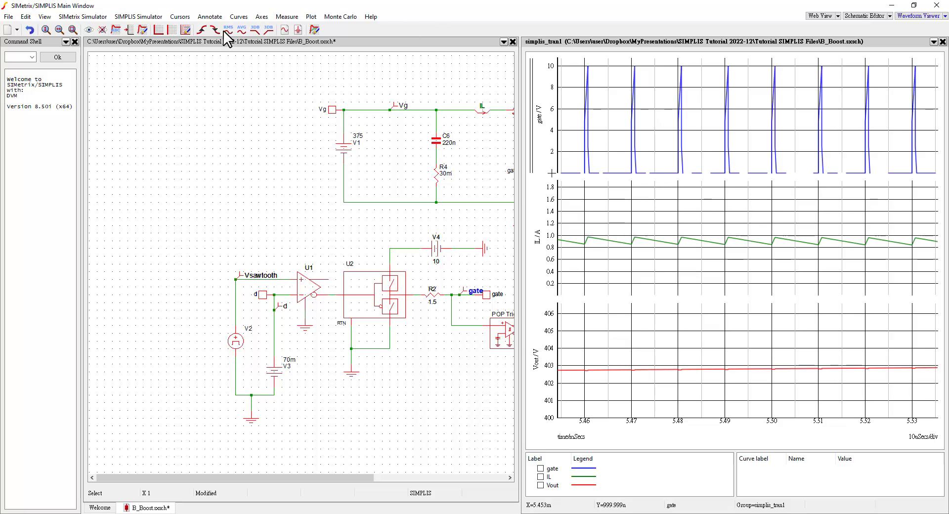
- Zoom the stacked graphs back out to the full 0–10 ms span
left_click(239, 17)
right_click(641, 217)
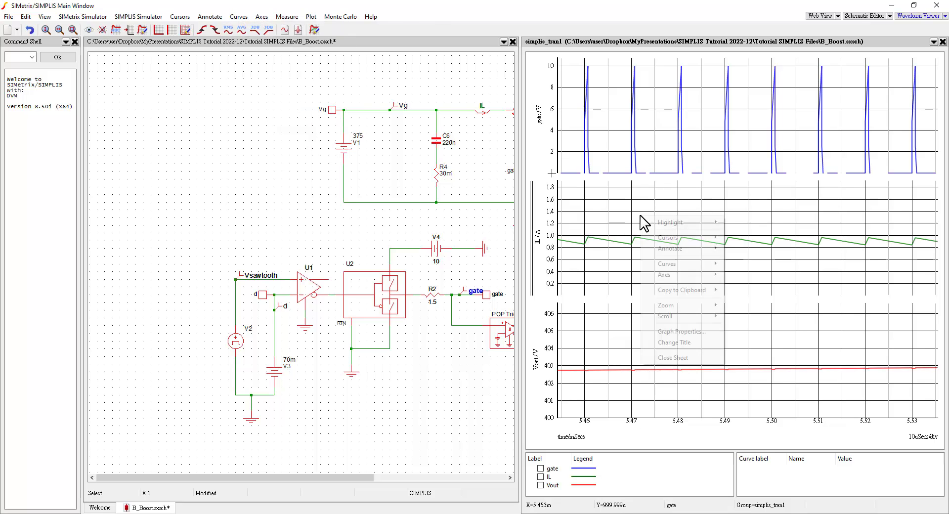
mouse_move(692, 305)
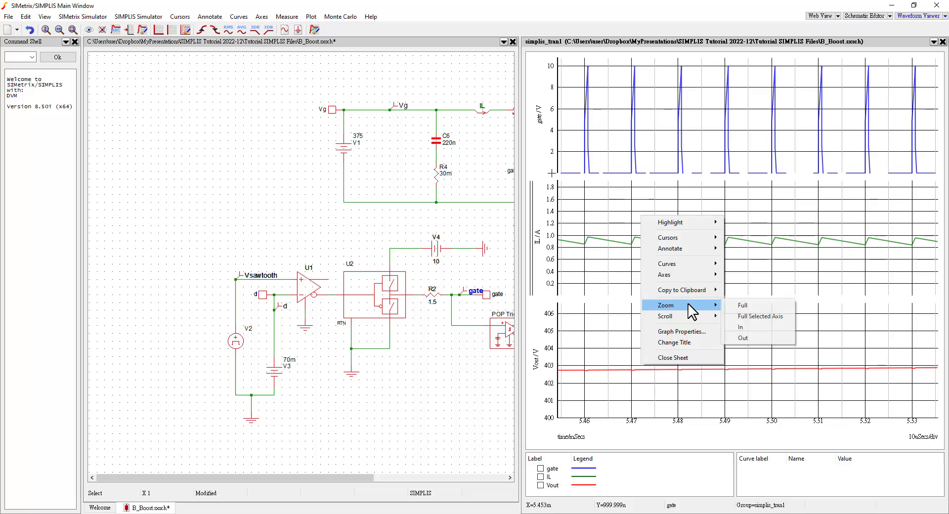
left_click(743, 314)
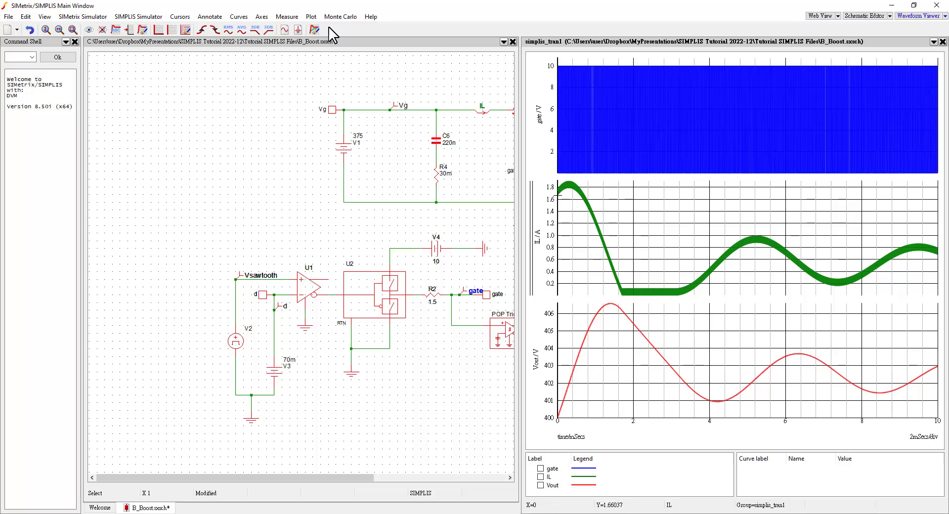
- Switch the analysis from Transient to POP and run the periodic operating point simulation
left_click(118, 16)
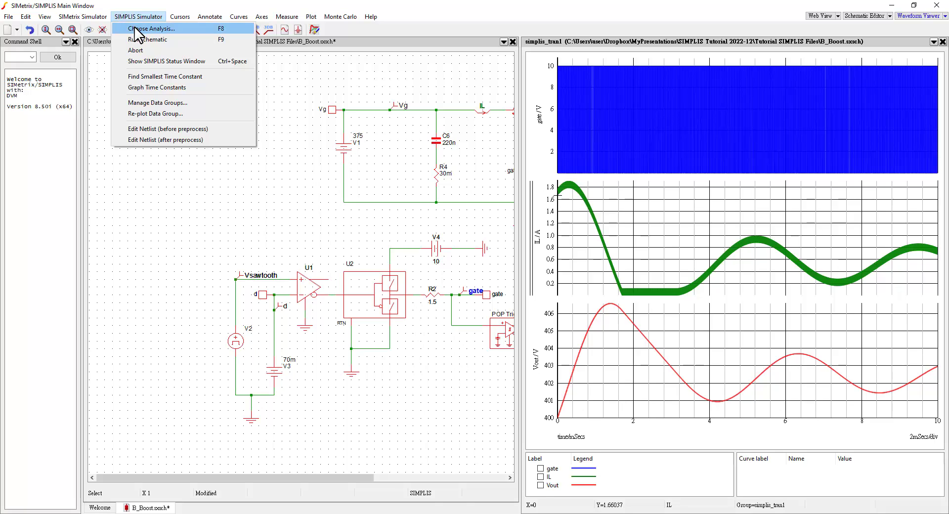
left_click(134, 29)
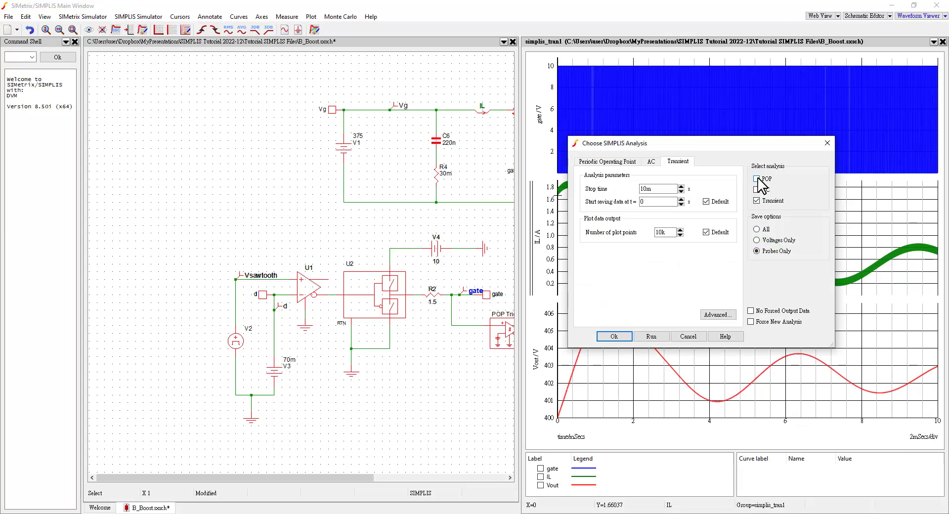
left_click(756, 200)
left_click(757, 179)
left_click(621, 161)
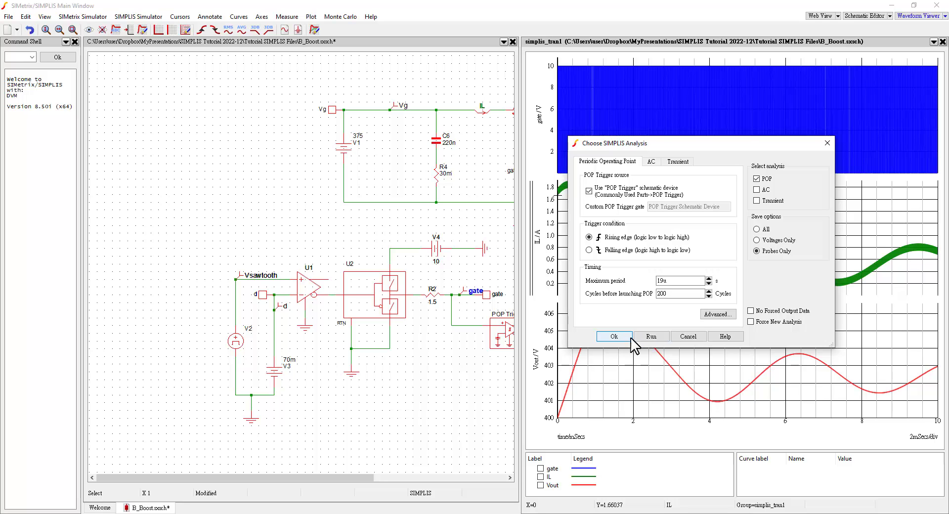
left_click(651, 338)
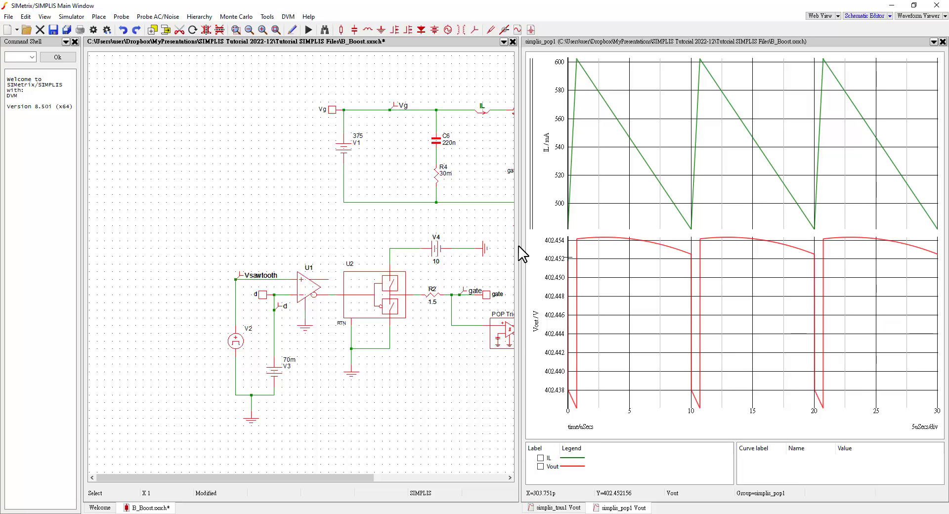
- Widen the schematic pane to show the whole boost stage, then minimize the simulator
left_click_drag(520, 239, 719, 230)
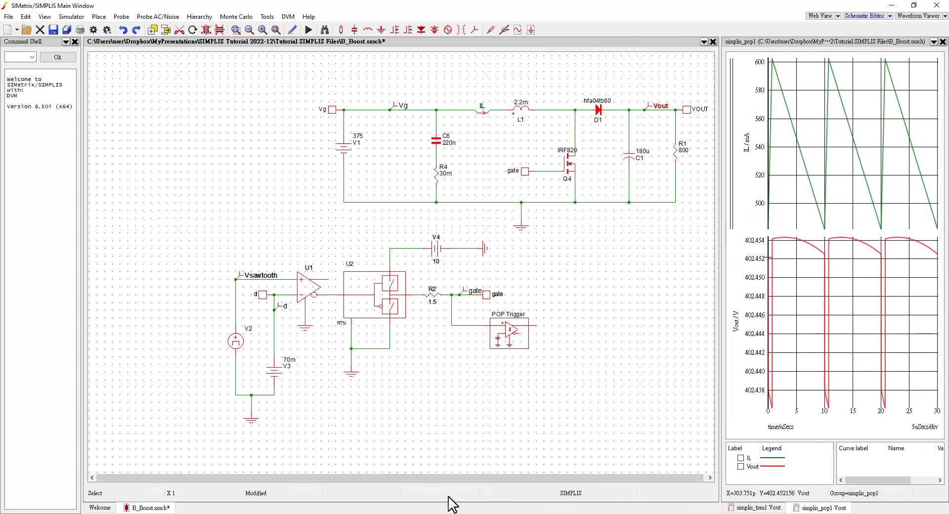
left_click_drag(485, 478, 488, 478)
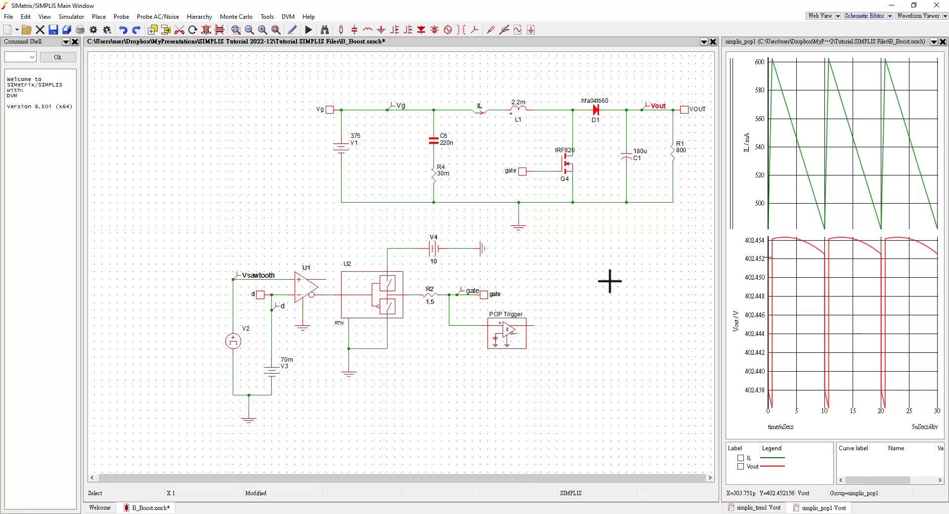
left_click(889, 6)
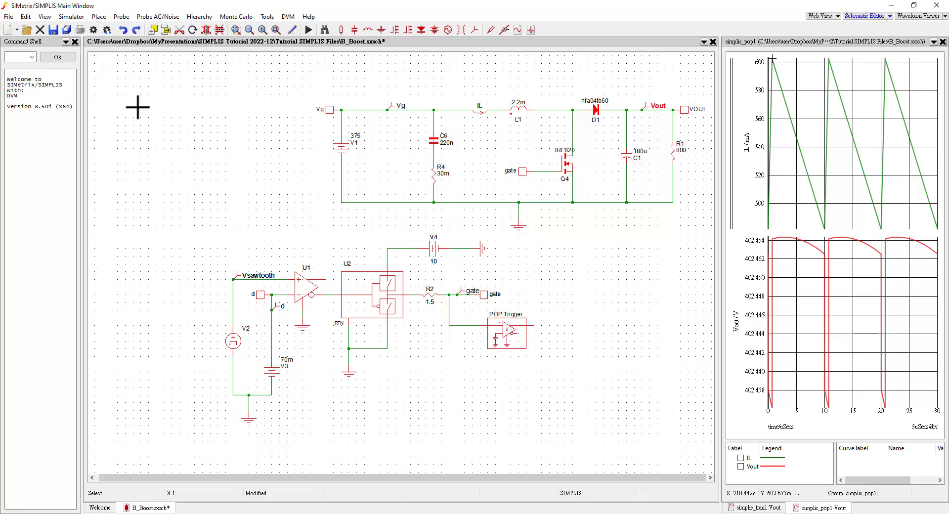
- Place an AC source between node d and V3 with magnitude 1 and phase 0
left_click(99, 17)
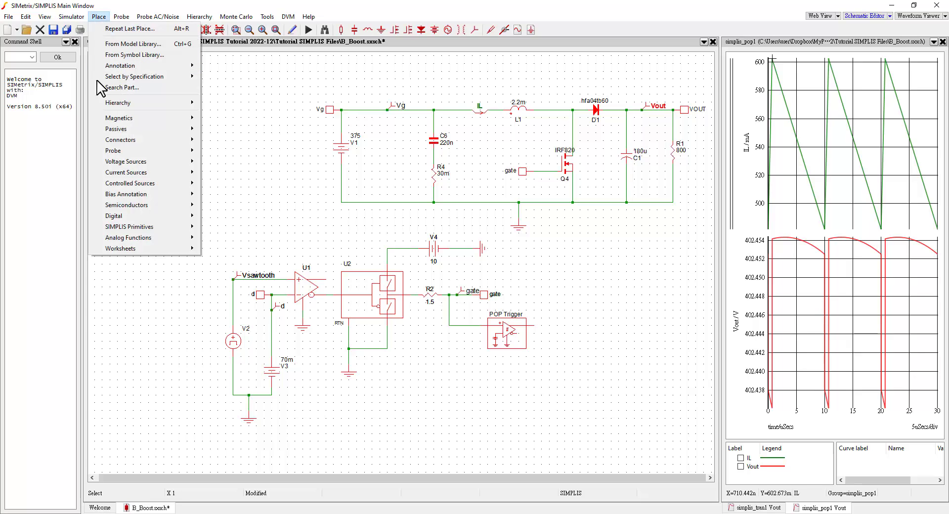
mouse_move(127, 161)
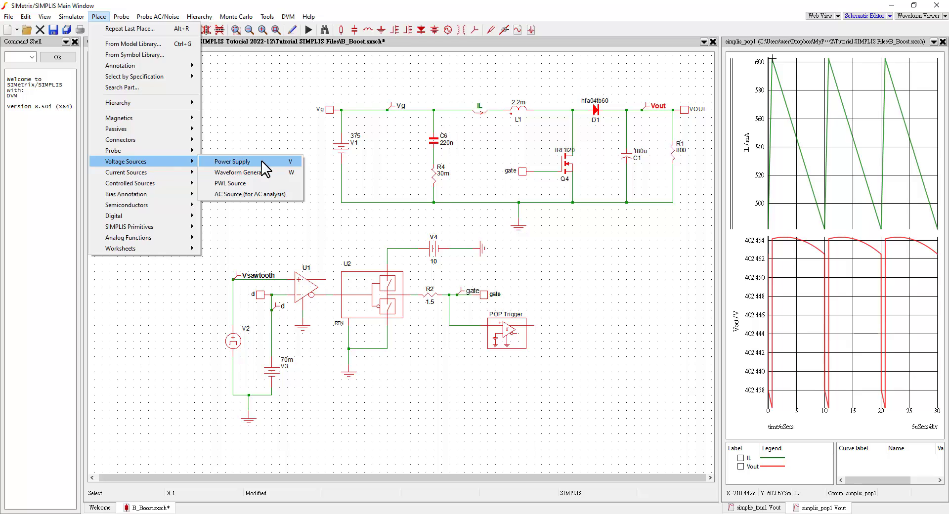
left_click(287, 194)
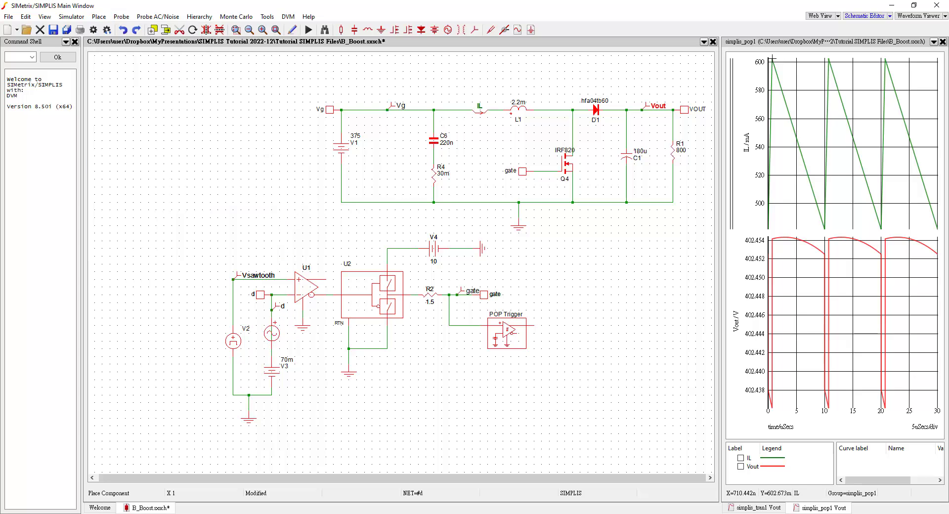
left_click(272, 336)
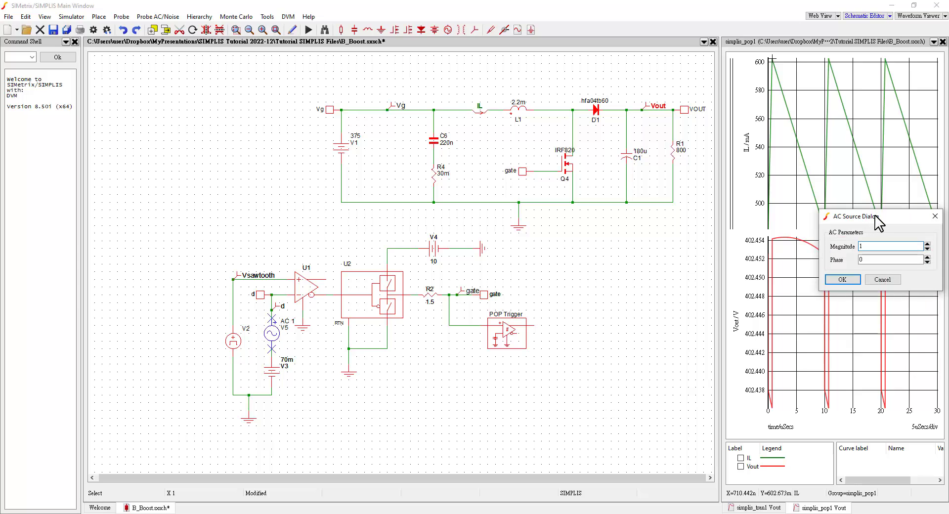
left_click_drag(876, 216, 604, 249)
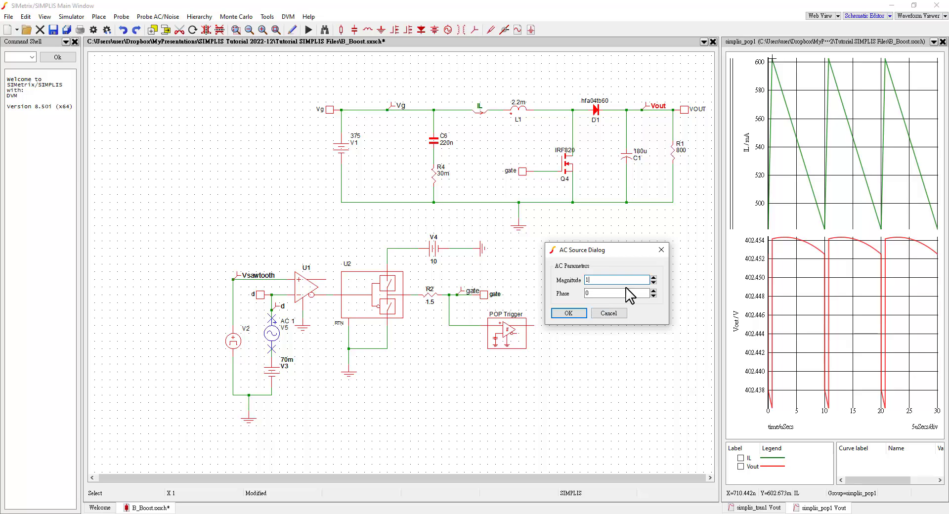
left_click(567, 314)
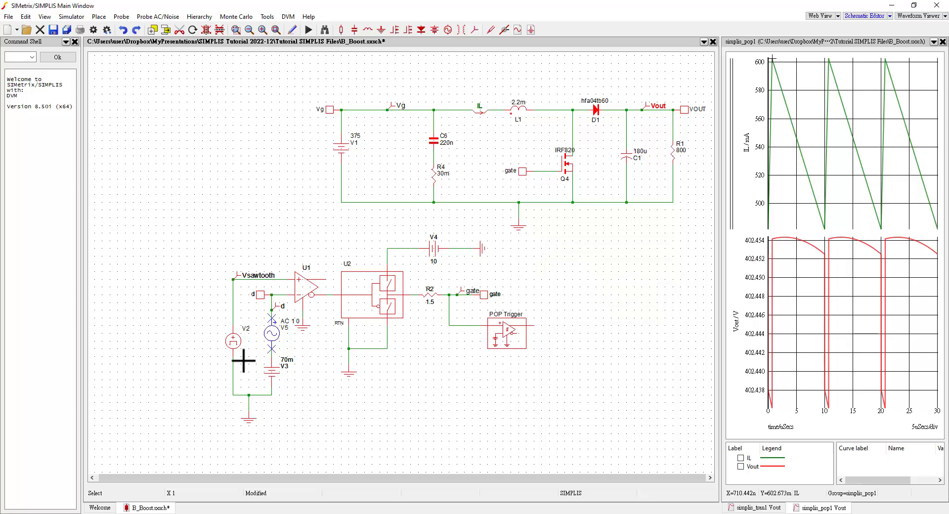
left_click(285, 350)
- Close Preferences and place a Bode plot probe to the right of the POP Trigger
left_click(93, 29)
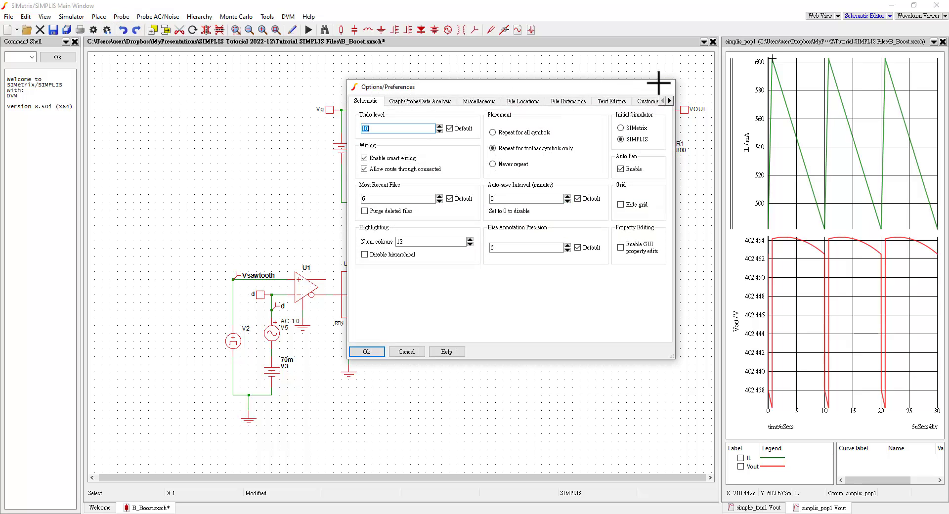
left_click(663, 87)
left_click(121, 16)
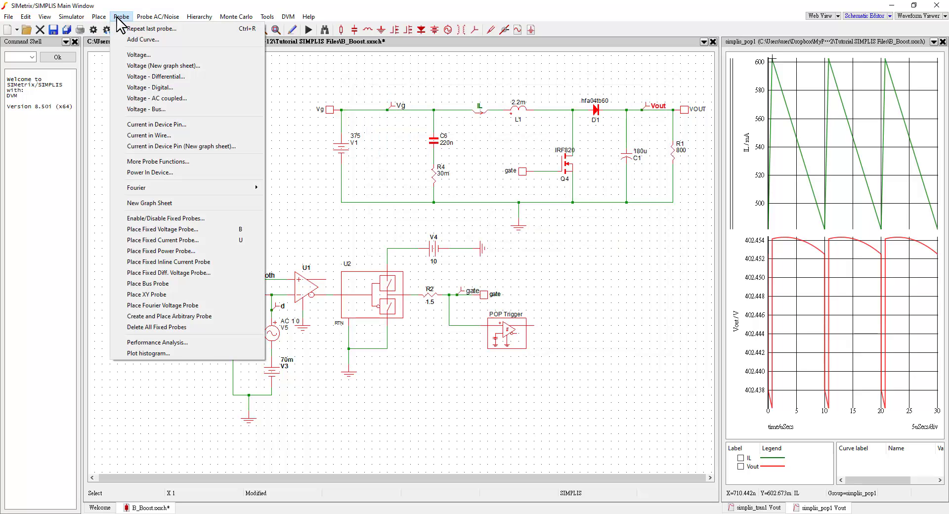
mouse_move(99, 20)
mouse_move(164, 17)
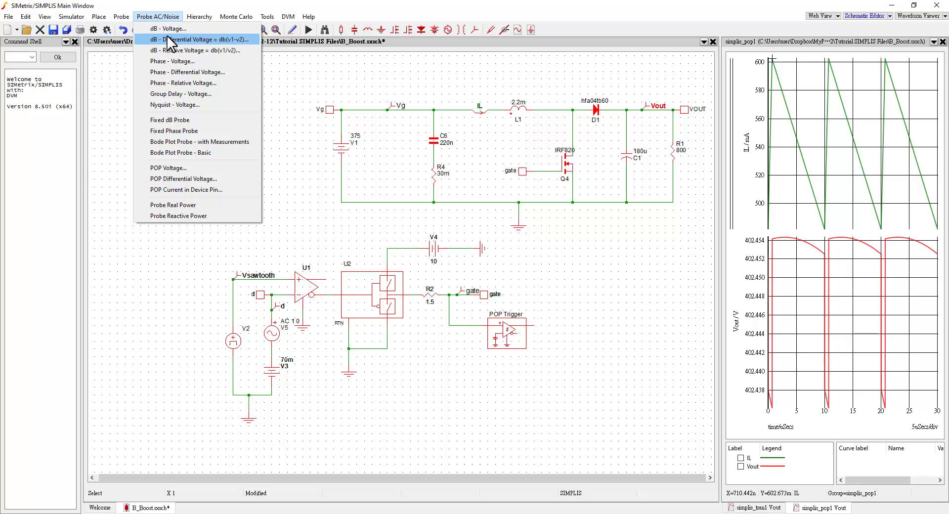
left_click(185, 142)
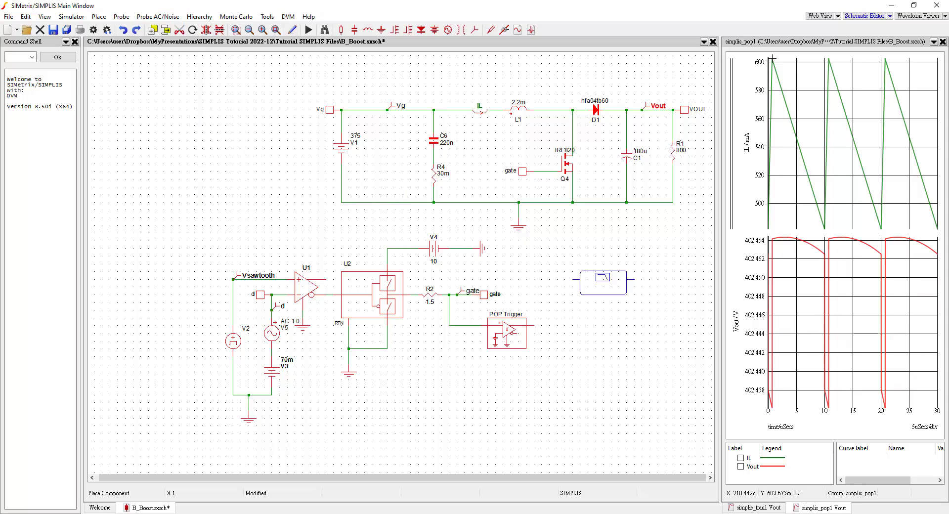
left_click(603, 275)
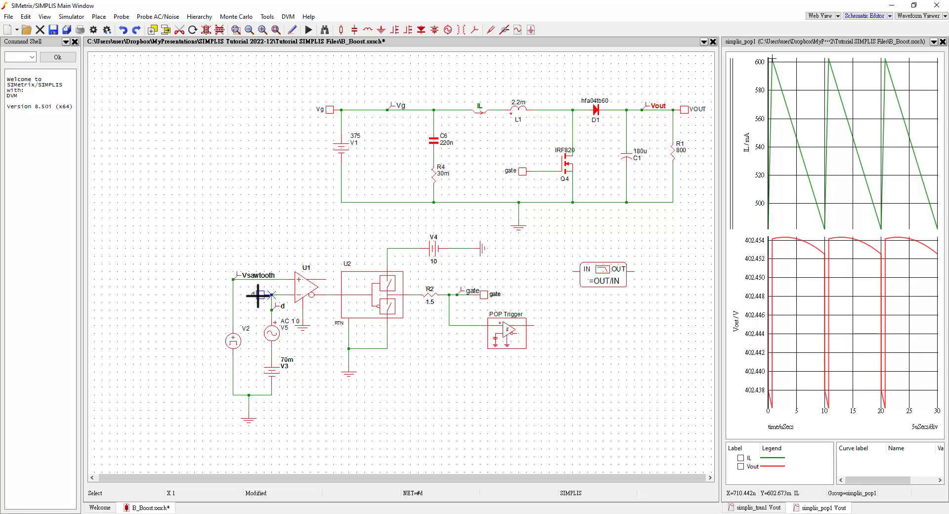
- Paste a d port onto the Bode probe's IN pin and open the probe's settings
double_click(259, 295)
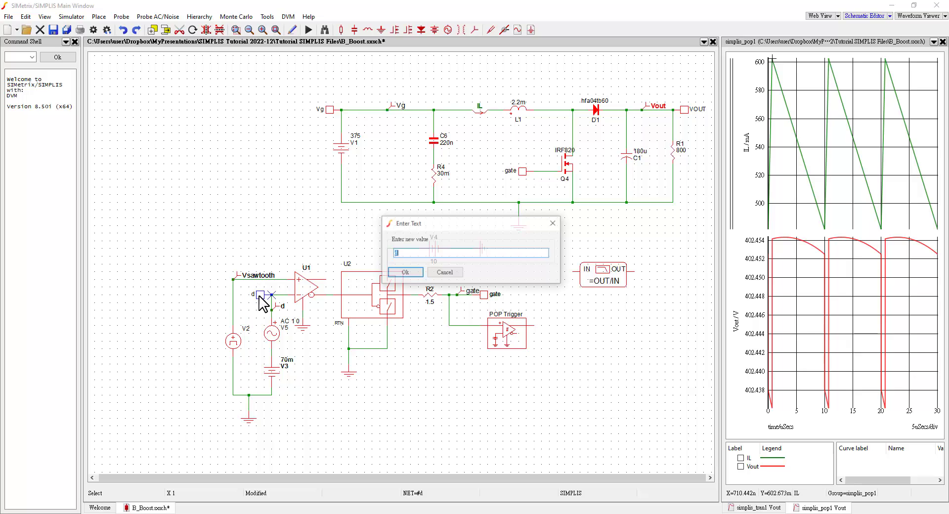
left_click(406, 272)
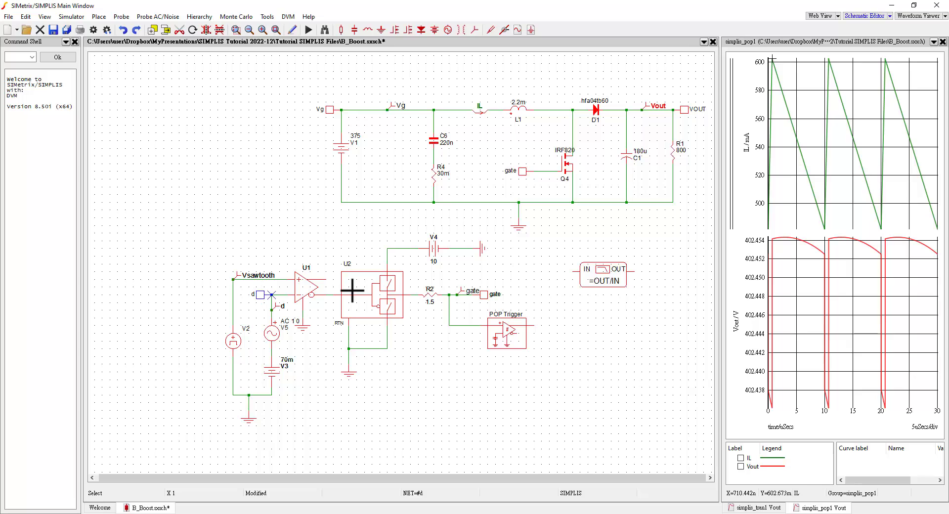
key("ctrl+v")
left_click(573, 274)
double_click(604, 270)
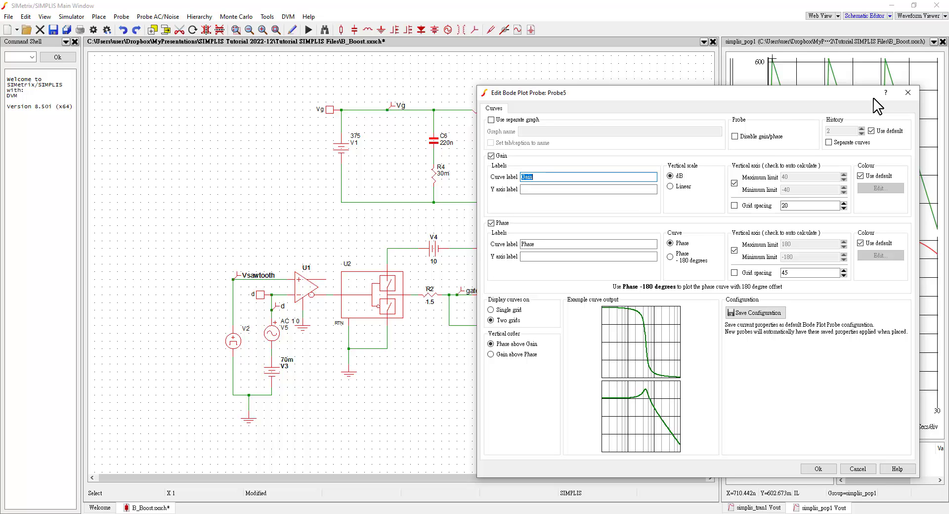
- Attach a pasted VOUT port to the probe's OUT pin and set gain above phase
left_click(907, 92)
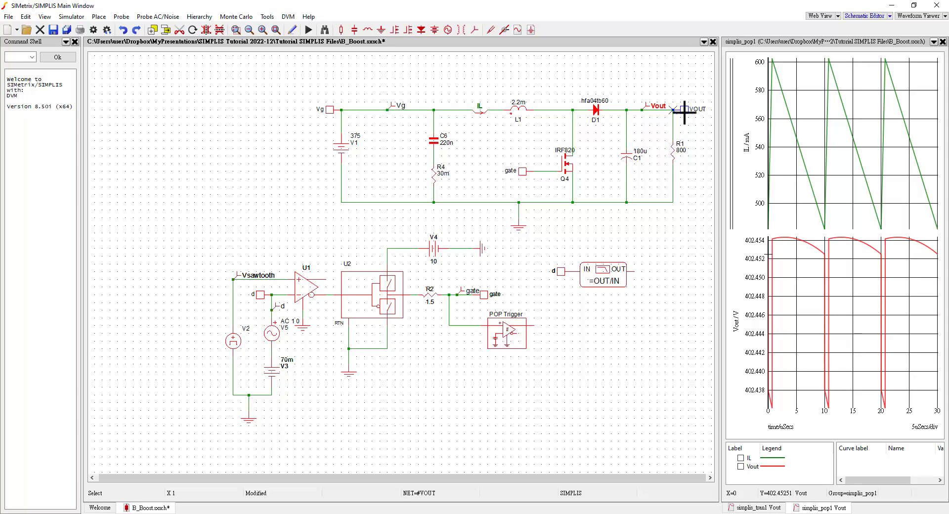
key("ctrl+v")
left_click(607, 280)
double_click(608, 283)
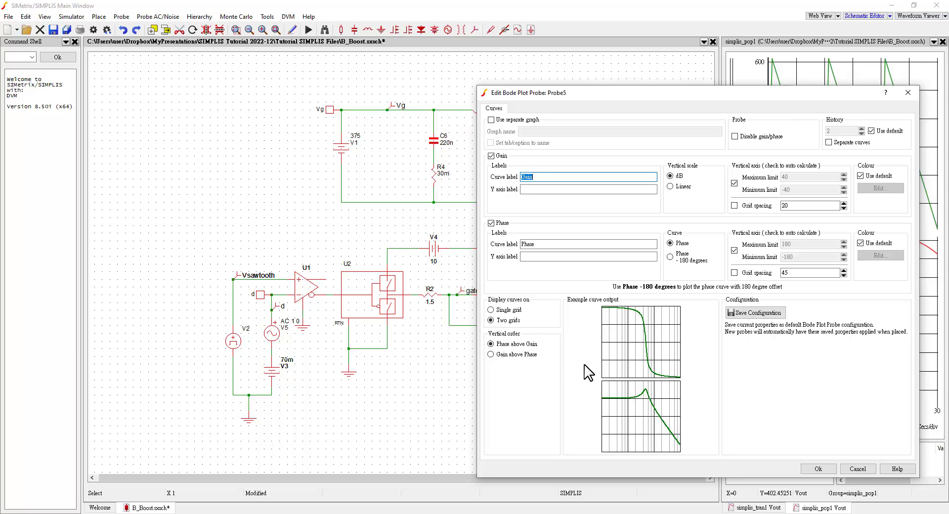
left_click(525, 355)
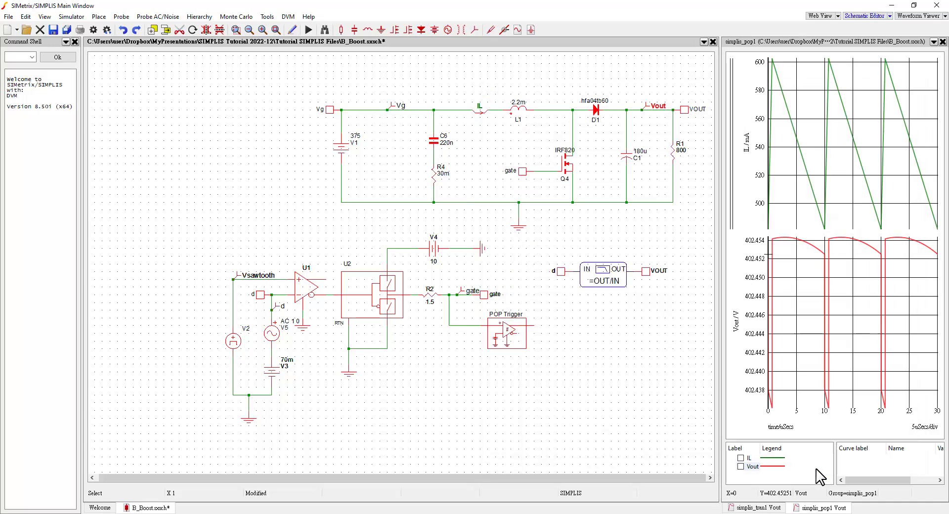
left_click(818, 468)
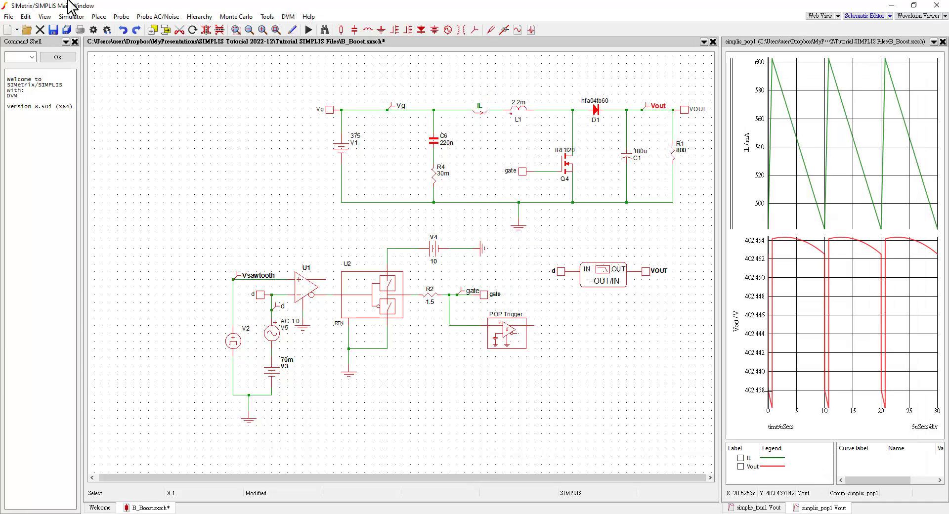
- Disable POP and enable AC, sweeping 100m–500k Hz by decade at 100 points per decade
left_click(80, 18)
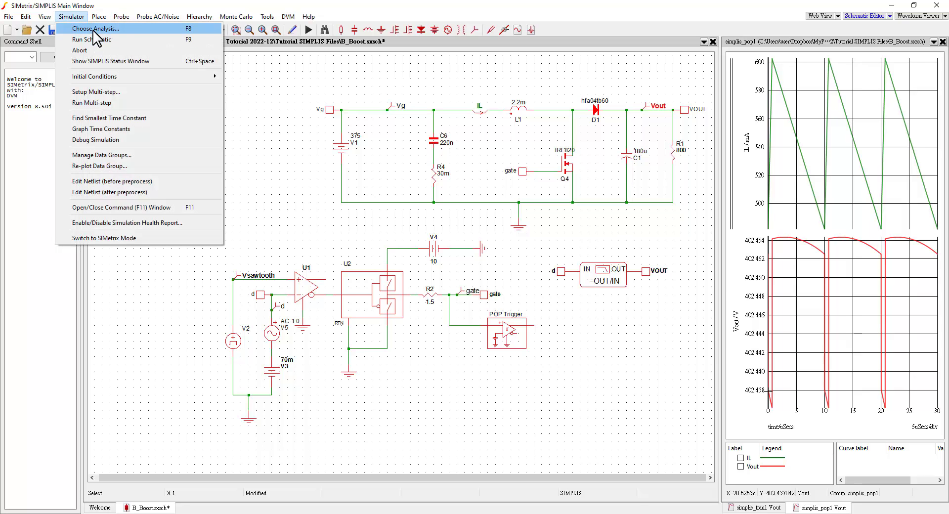
left_click(93, 29)
left_click(757, 173)
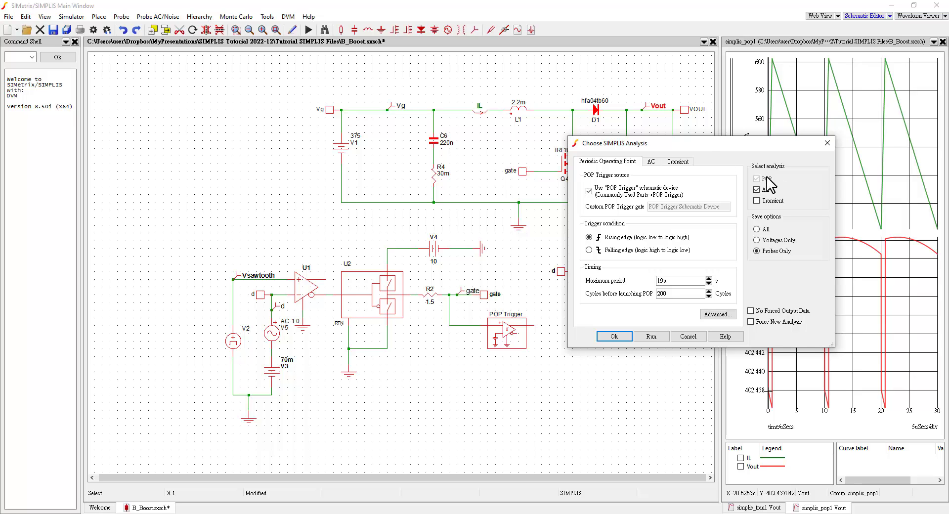
left_click(651, 160)
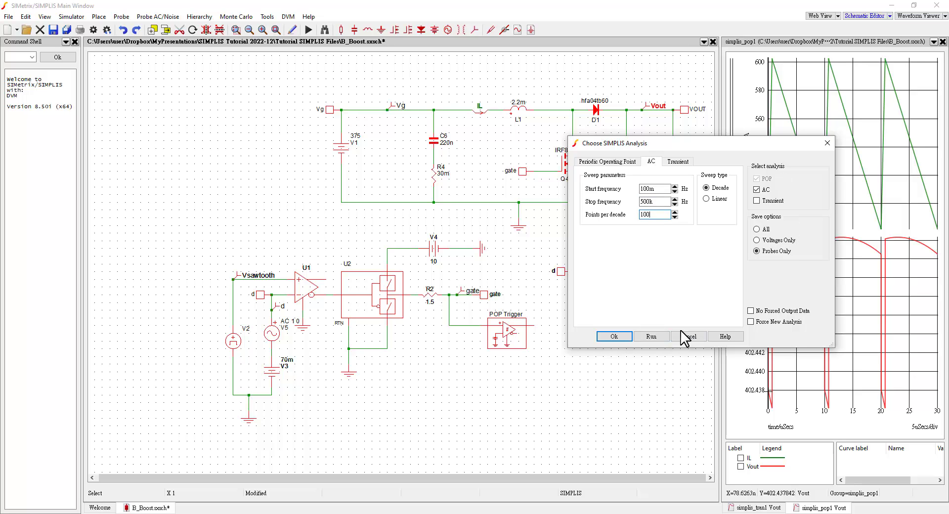
- Run the AC analysis and widen the graph pane to enlarge the Bode gain/phase plot
left_click(652, 337)
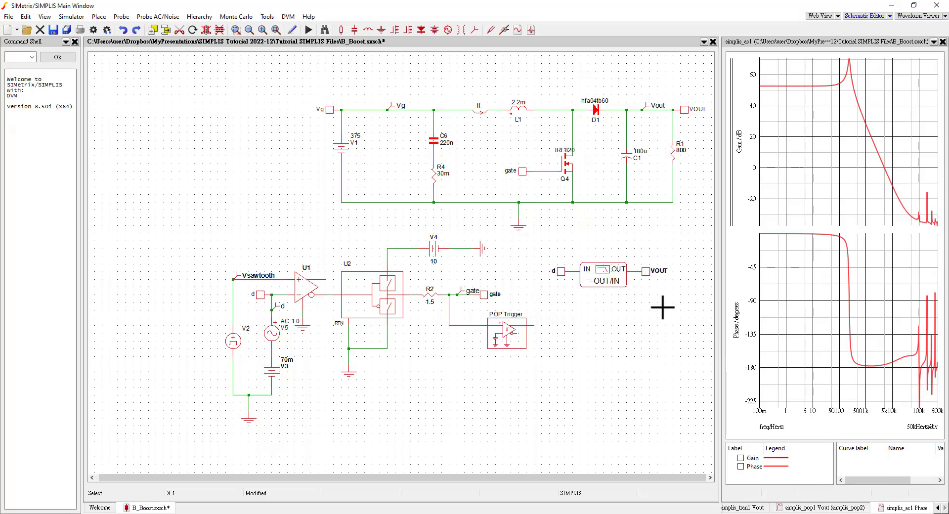
left_click_drag(721, 225, 510, 227)
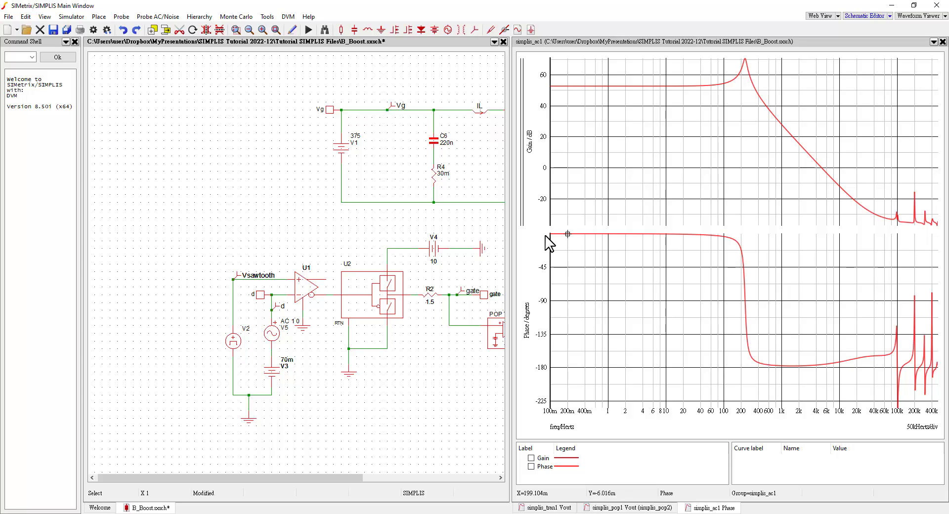
- Widen the schematic to show the whole boost converter and read about 52.7 dB low-frequency gain
left_click_drag(359, 477, 408, 482)
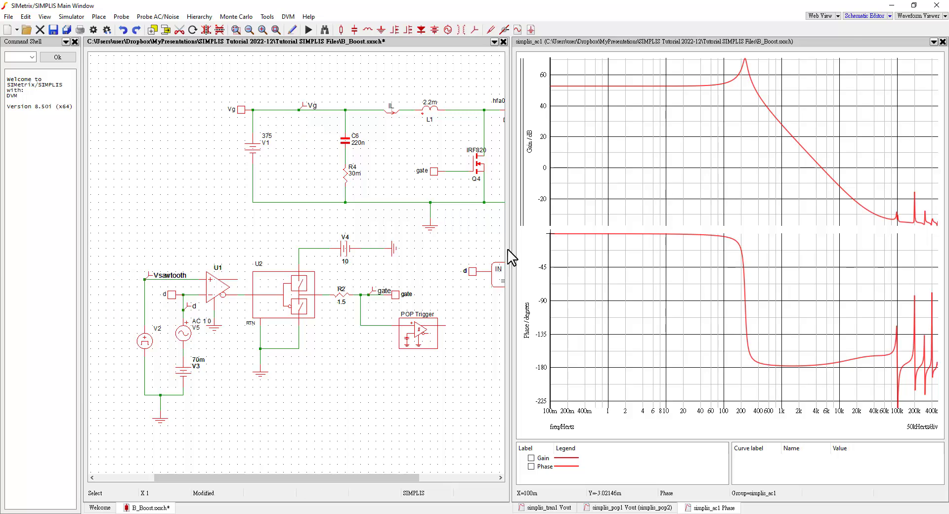
left_click_drag(511, 253, 614, 250)
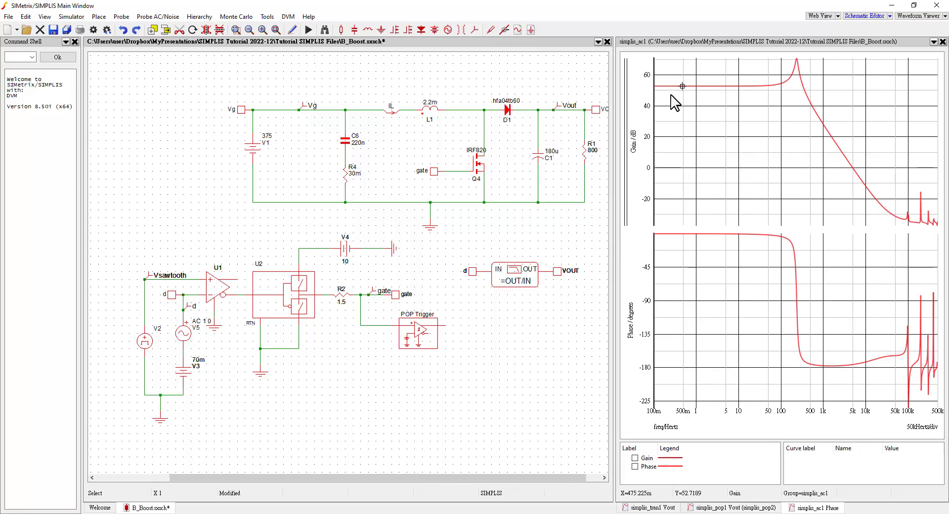
mouse_move(657, 87)
left_mouse_down()
mouse_move(741, 92)
mouse_move(648, 138)
left_mouse_up()
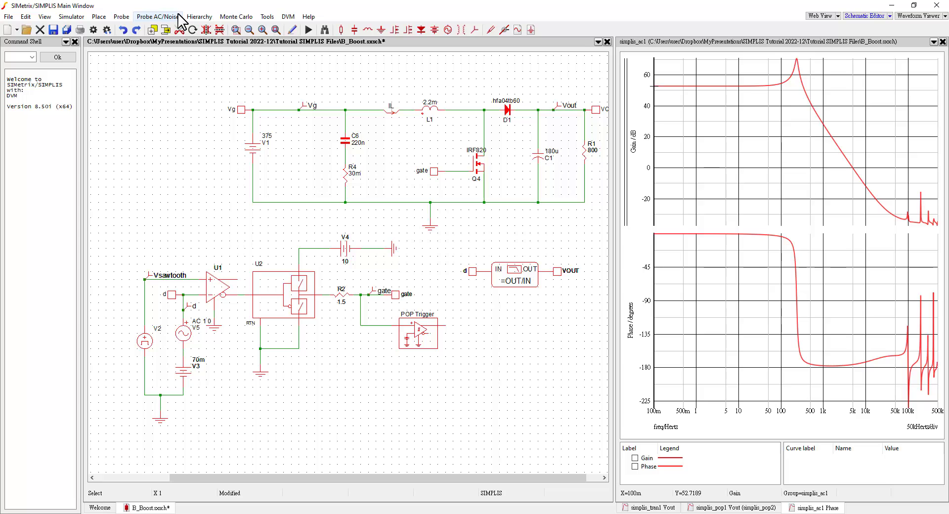
scroll(444, 148, "right", 1)
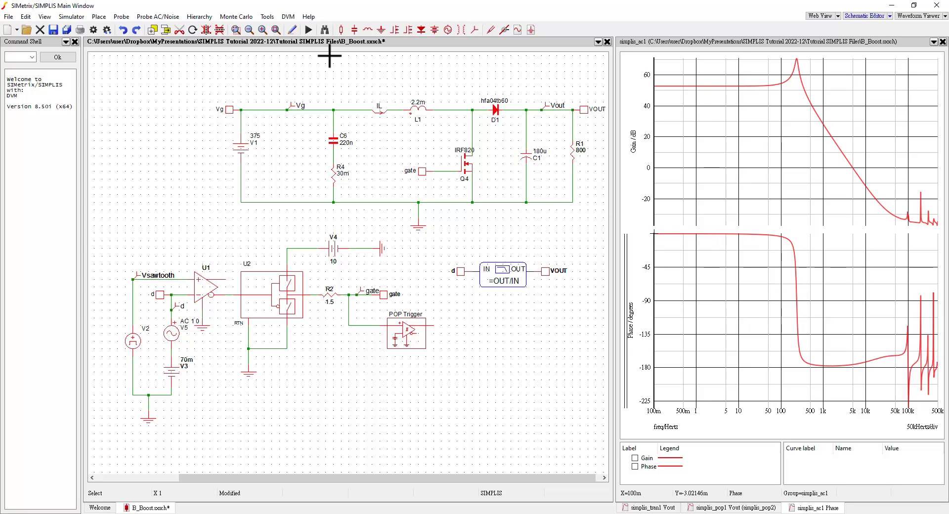
- Re-run the AC analysis at 10 points per decade, overlaying the new Bode curves
left_click(72, 17)
left_click(85, 28)
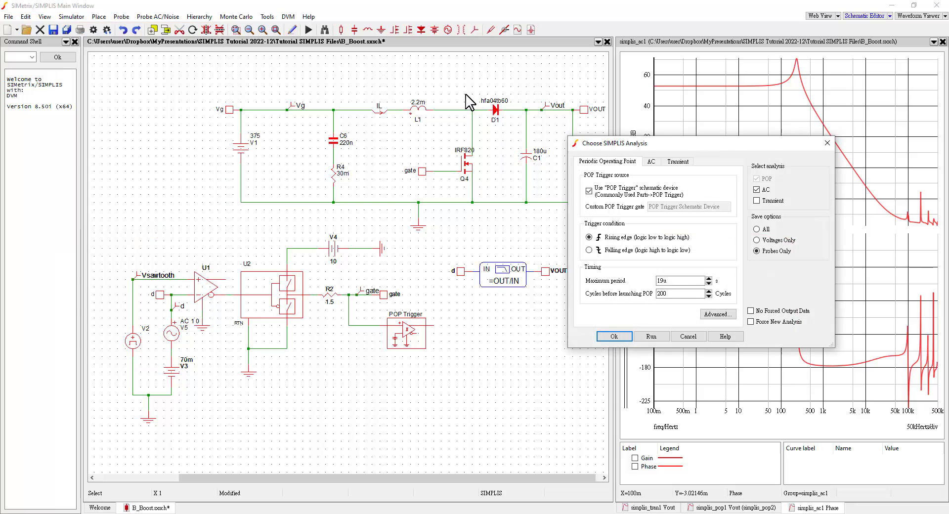
left_click_drag(647, 146, 408, 130)
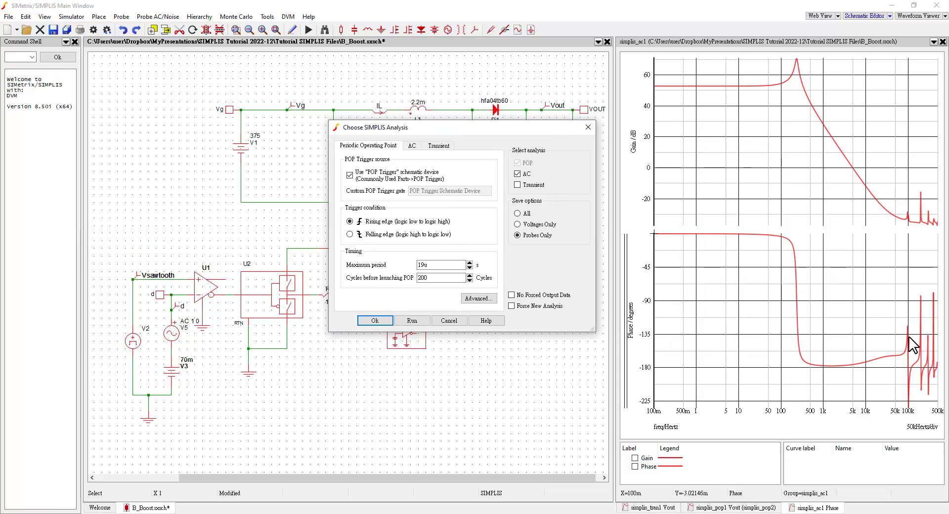
left_click(410, 146)
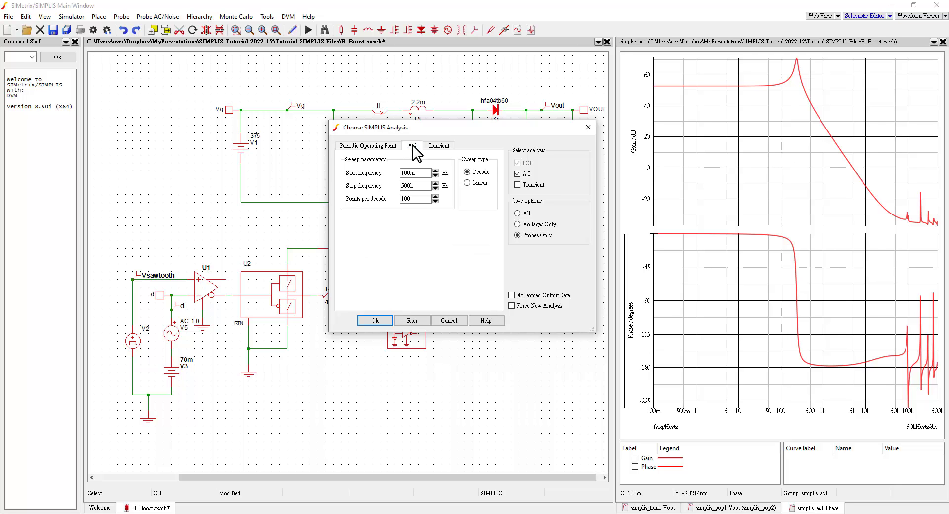
left_click(413, 200)
left_click(413, 322)
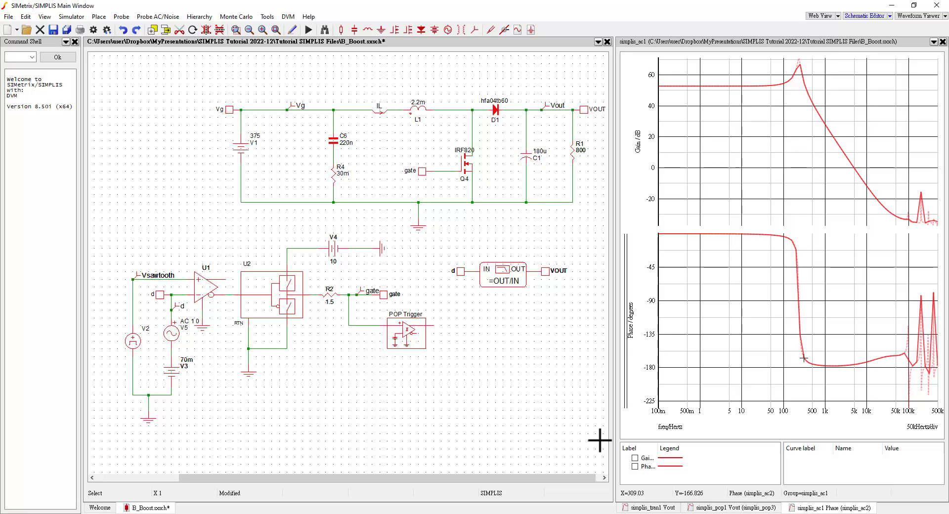
- Review and close the SIMPLIS Status window, browse the Probe AC/Noise menu, and reopen Choose Analysis
left_click(237, 469)
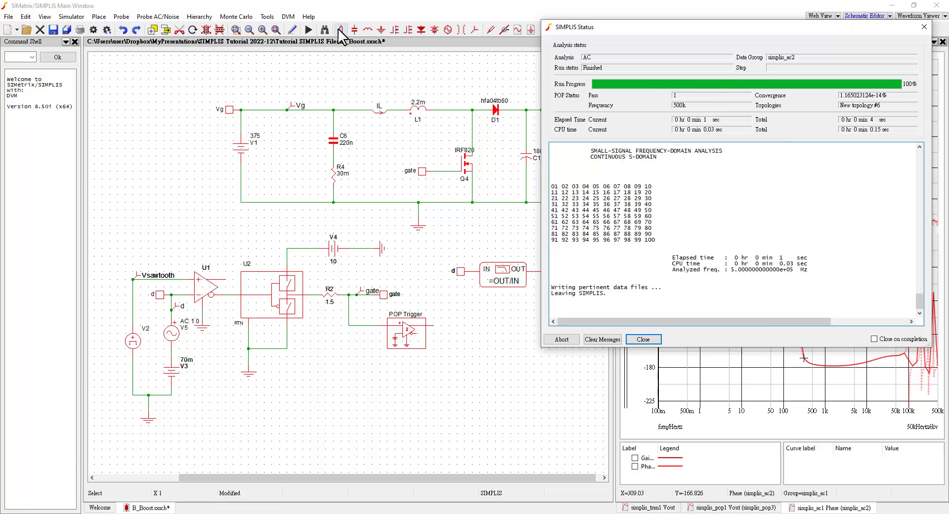
left_click(266, 8)
left_click(164, 17)
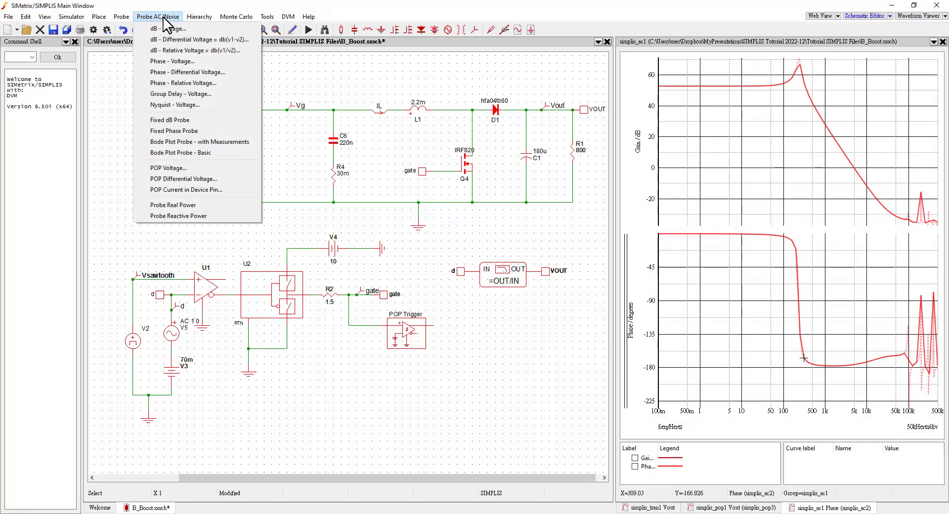
mouse_move(194, 15)
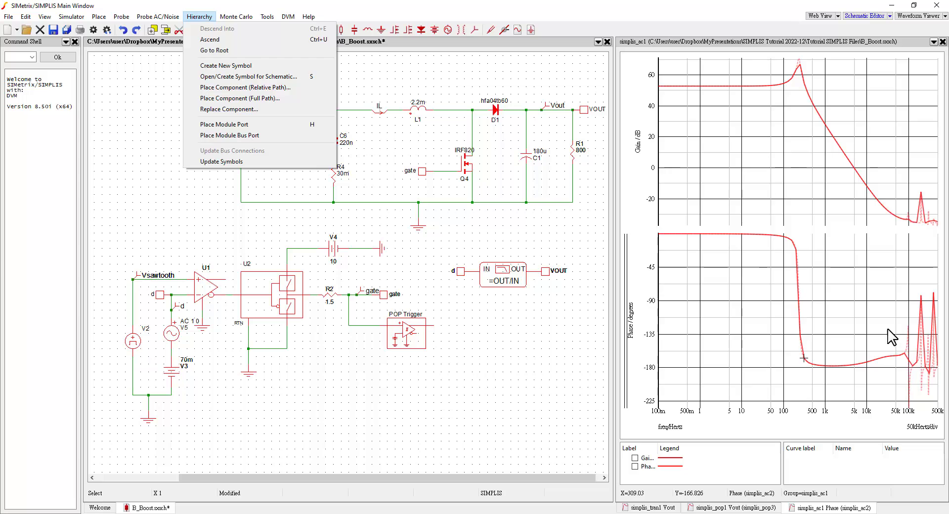
mouse_move(226, 19)
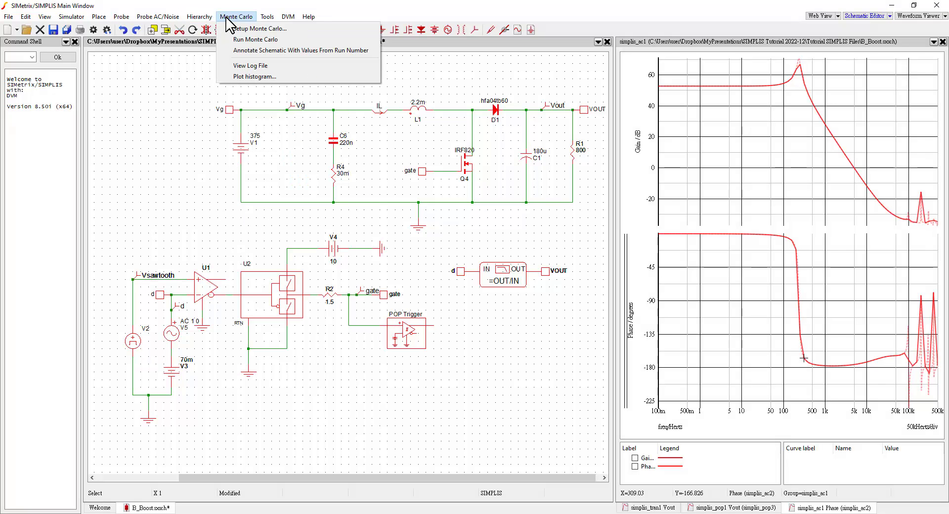
mouse_move(166, 11)
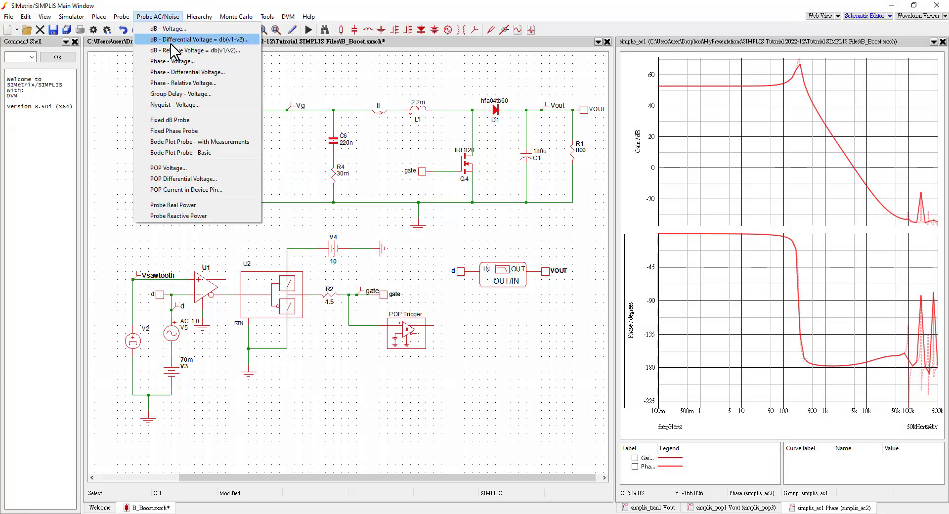
left_click(299, 91)
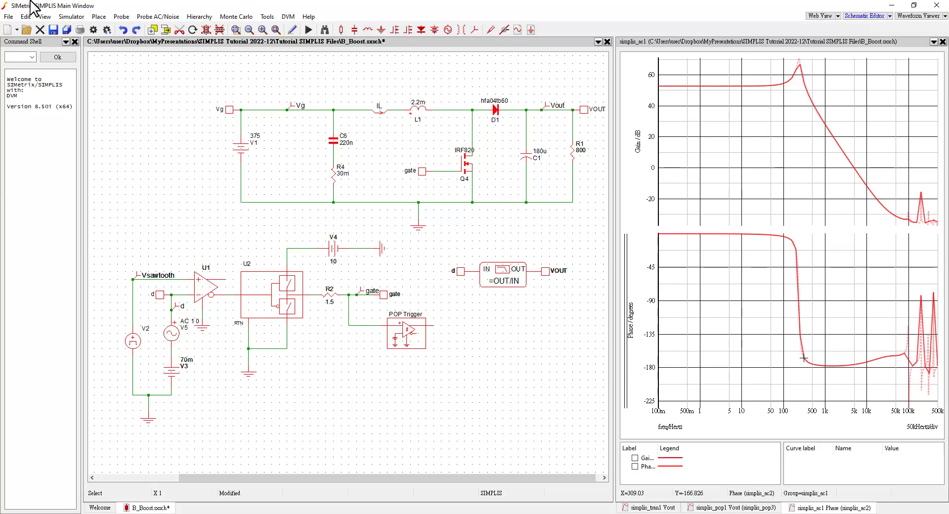
left_click(71, 16)
- Set AC Points per decade to 500 and run the analysis
left_click(93, 31)
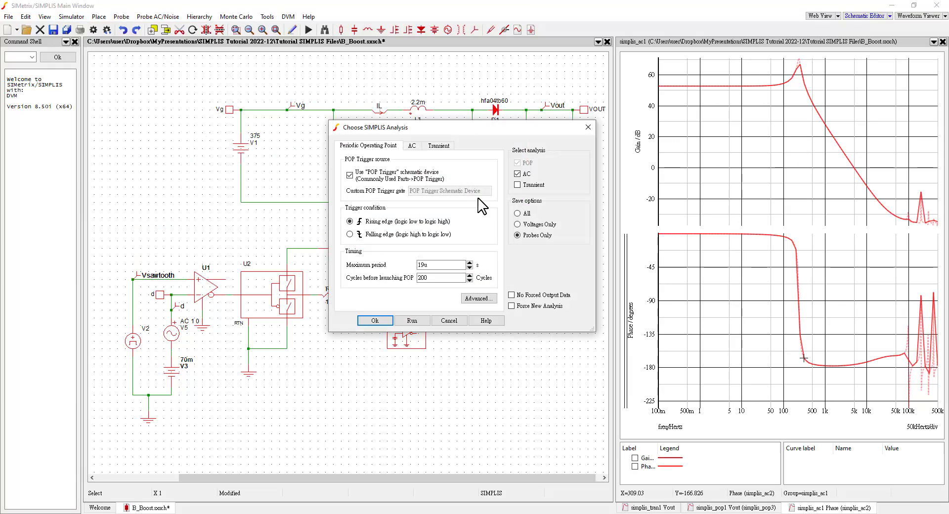
left_click(412, 145)
left_click(420, 198)
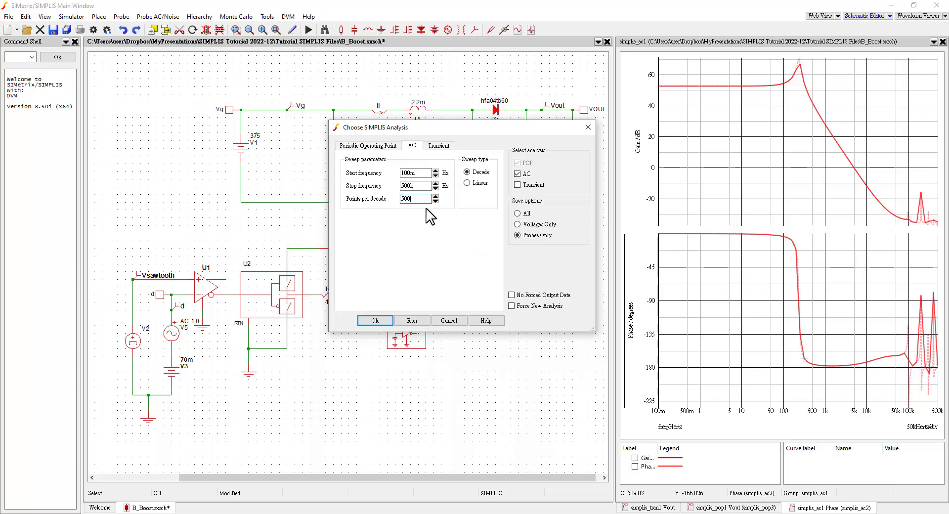
type("500")
left_click(411, 320)
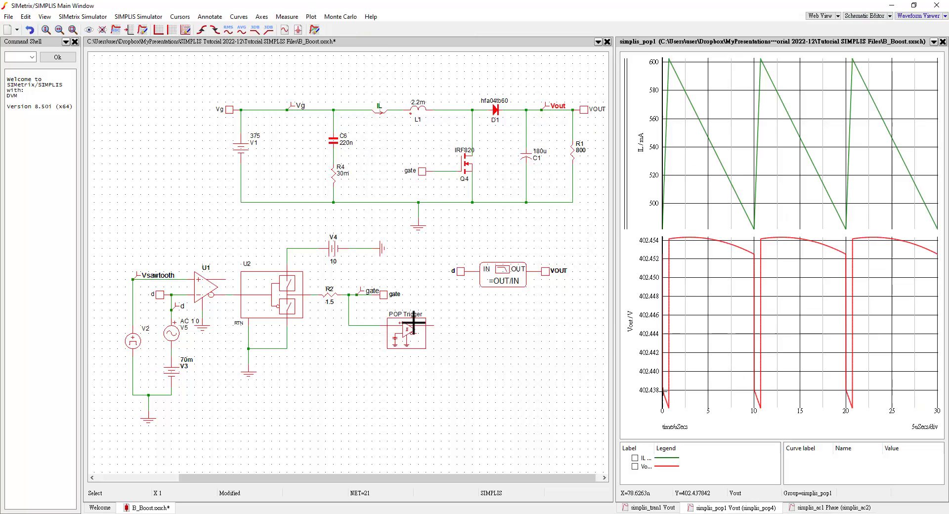
- Switch the graph back to the AC Bode plot and dismiss the SIMPLIS Status window
left_click(800, 508)
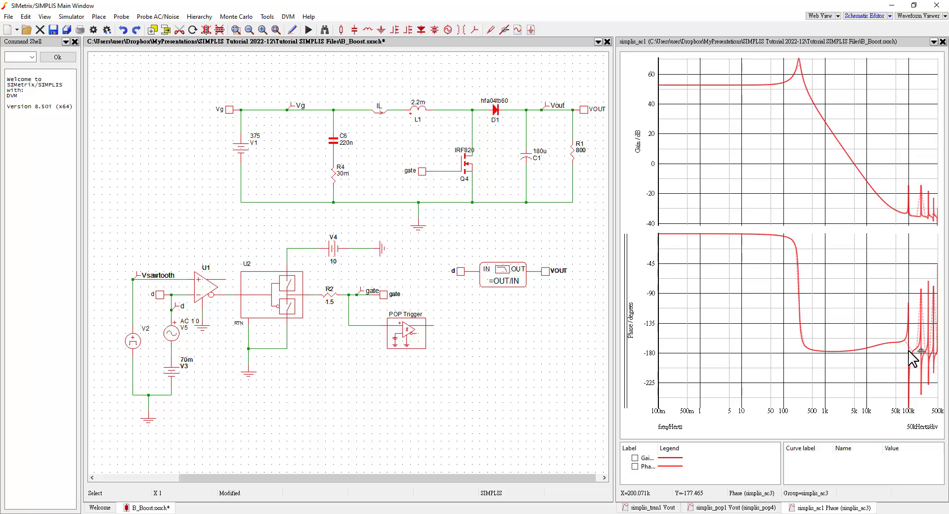
left_click(205, 512)
left_click(247, 502)
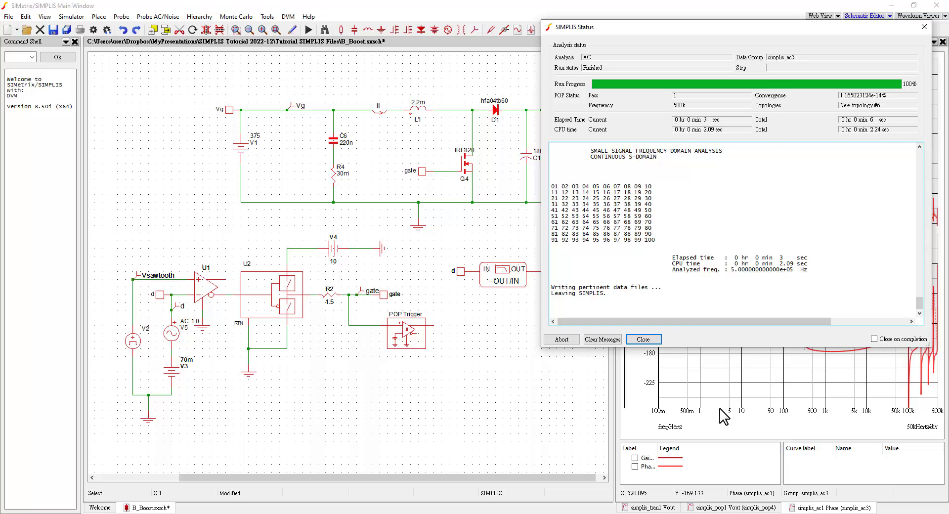
left_click(566, 434)
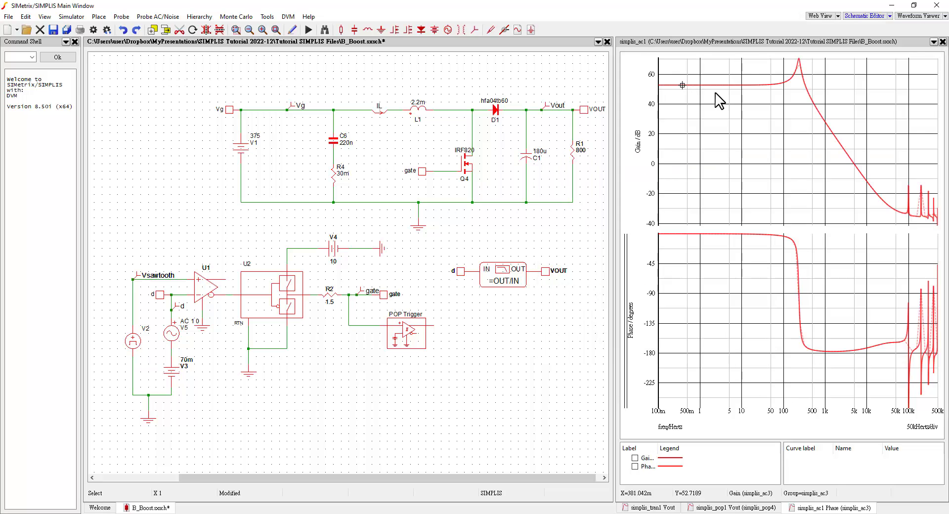